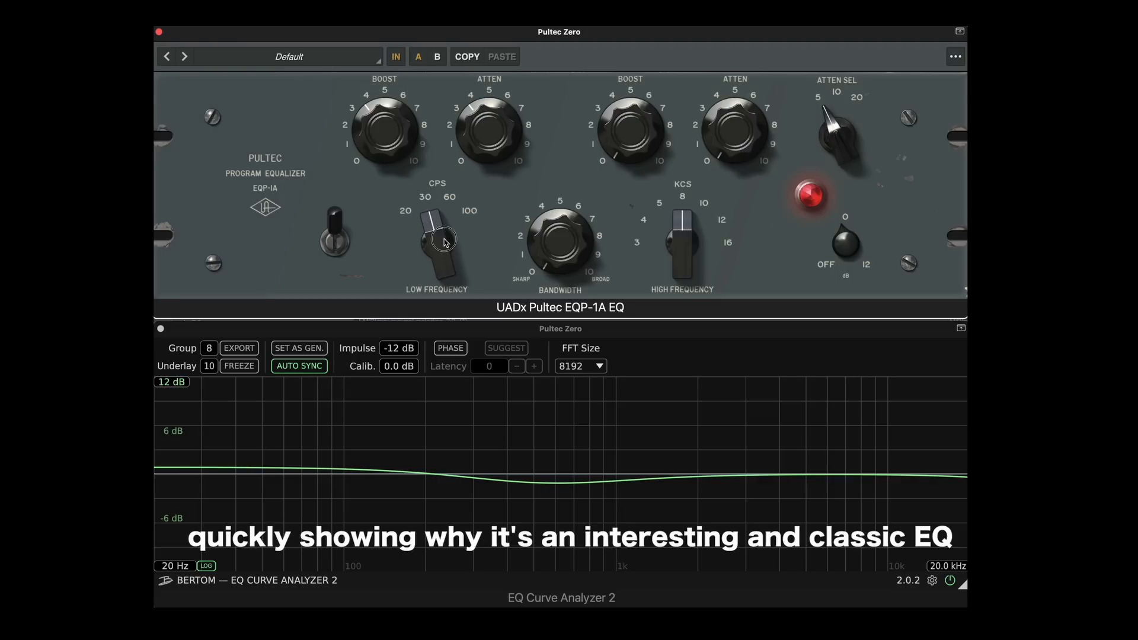
# Remove the Pultec's low-frequency attenuation, set its low-frequency boost to about 5, and switch the low frequency up to 100 CPS
pyautogui.moveTo(486, 131); pyautogui.dragTo(481, 233)
pyautogui.moveTo(384, 147); pyautogui.dragTo(384, 121)
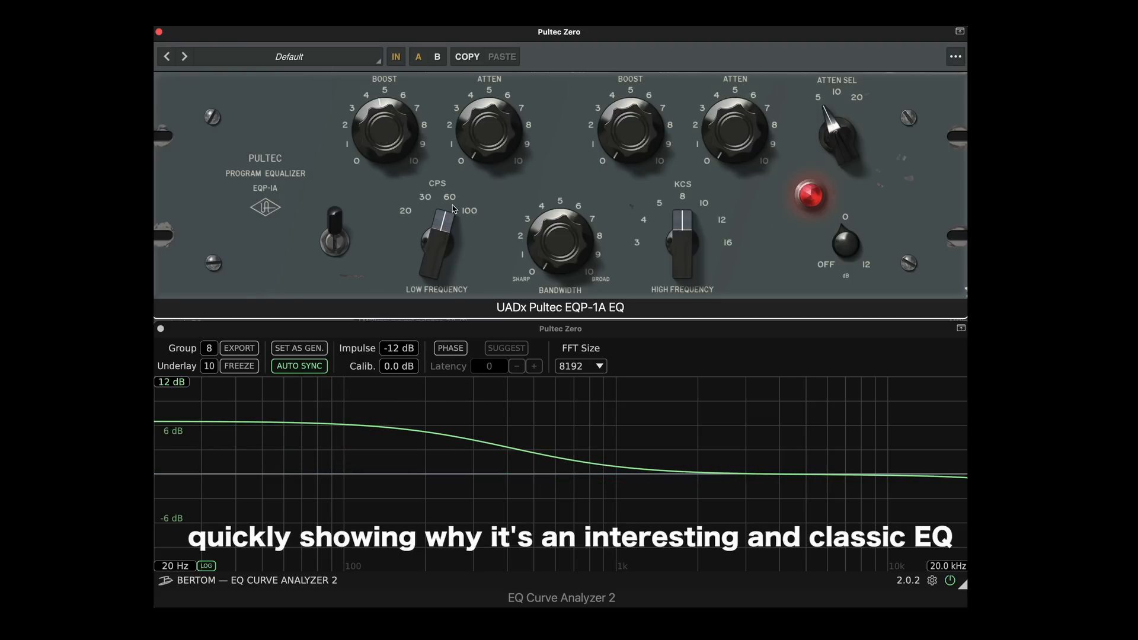
pyautogui.moveTo(444, 242); pyautogui.dragTo(459, 217)
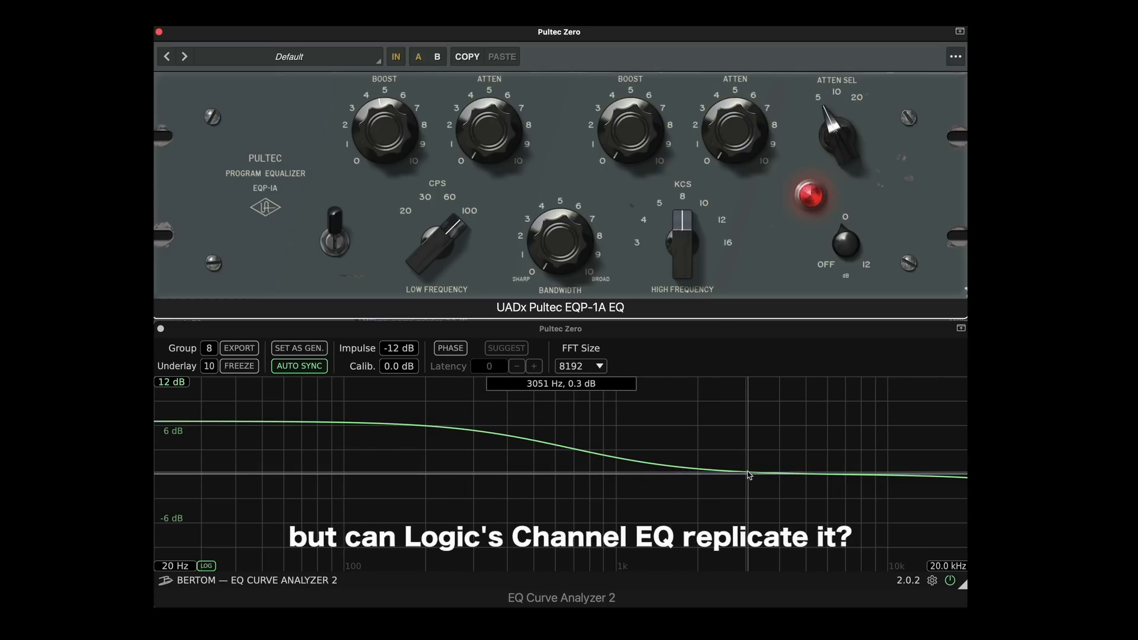
# Reset the low-frequency boost to 0 and adjust the low-frequency attenuation to about 3.5
pyautogui.doubleClick(375, 144)
pyautogui.moveTo(485, 121); pyautogui.dragTo(474, 71)
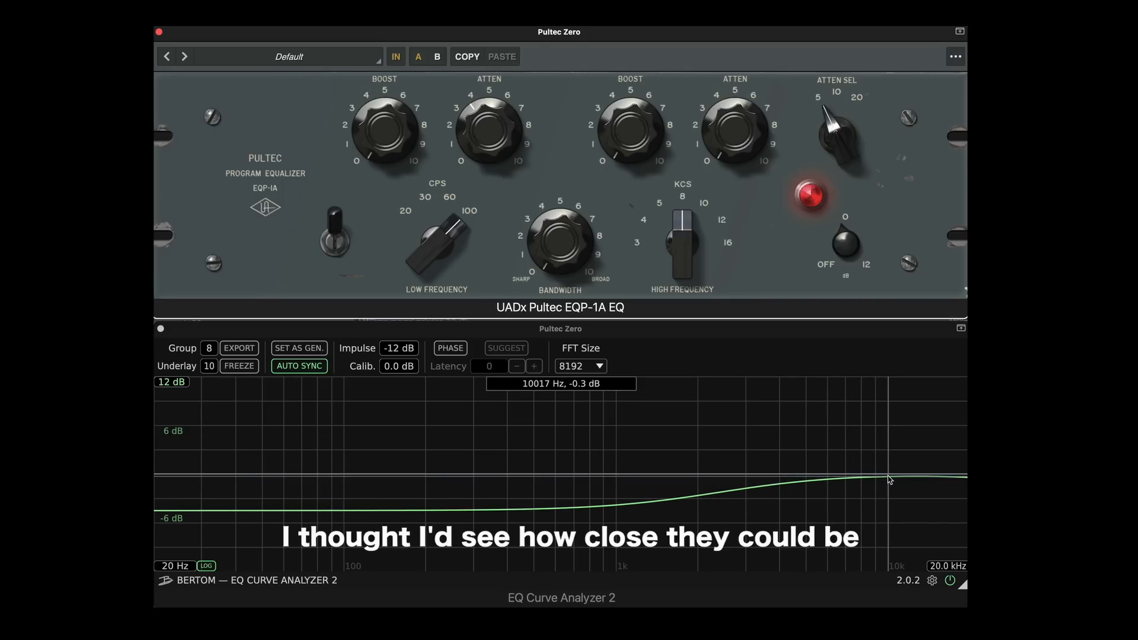
pyautogui.moveTo(477, 136)
pyautogui.mouseDown()
pyautogui.moveTo(477, 111)
pyautogui.moveTo(476, 140)
pyautogui.mouseUp()
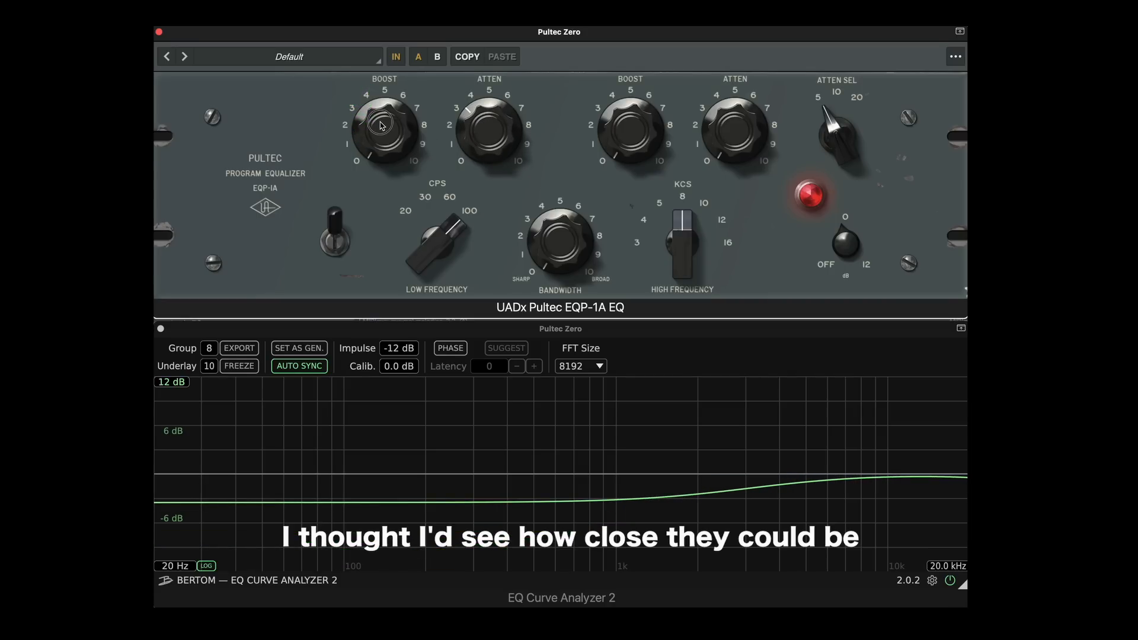
# Set the low-frequency boost and attenuation to about 5 each, with the low frequency at 30 CPS
pyautogui.moveTo(380, 122); pyautogui.dragTo(388, 99)
pyautogui.moveTo(481, 134); pyautogui.dragTo(480, 122)
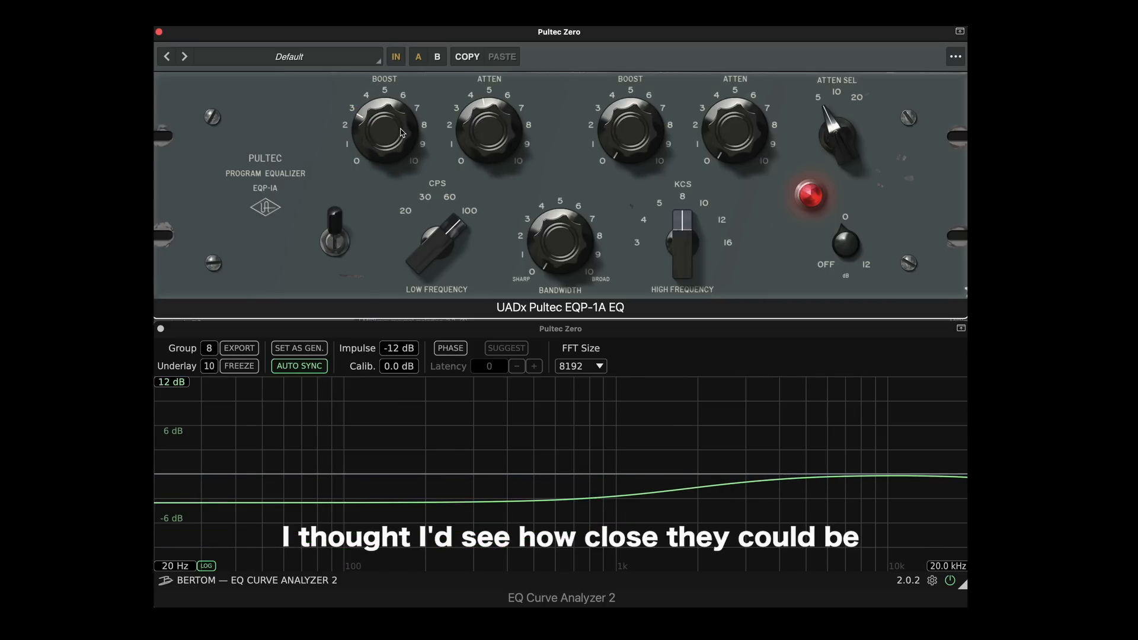
pyautogui.moveTo(391, 131); pyautogui.dragTo(382, 107)
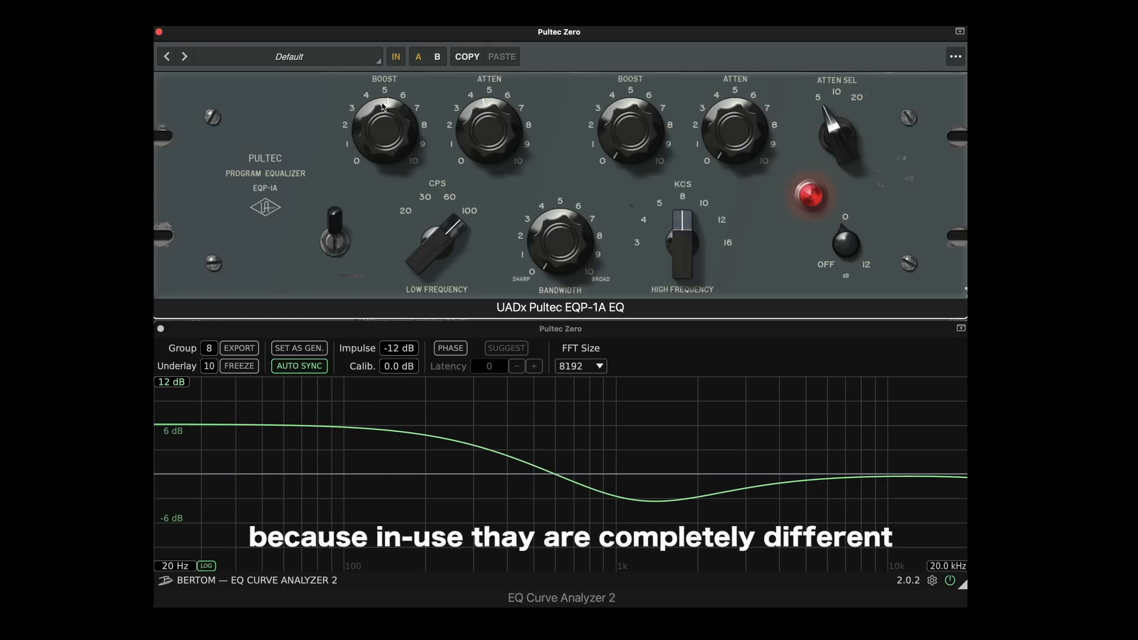
pyautogui.moveTo(440, 234); pyautogui.dragTo(429, 299)
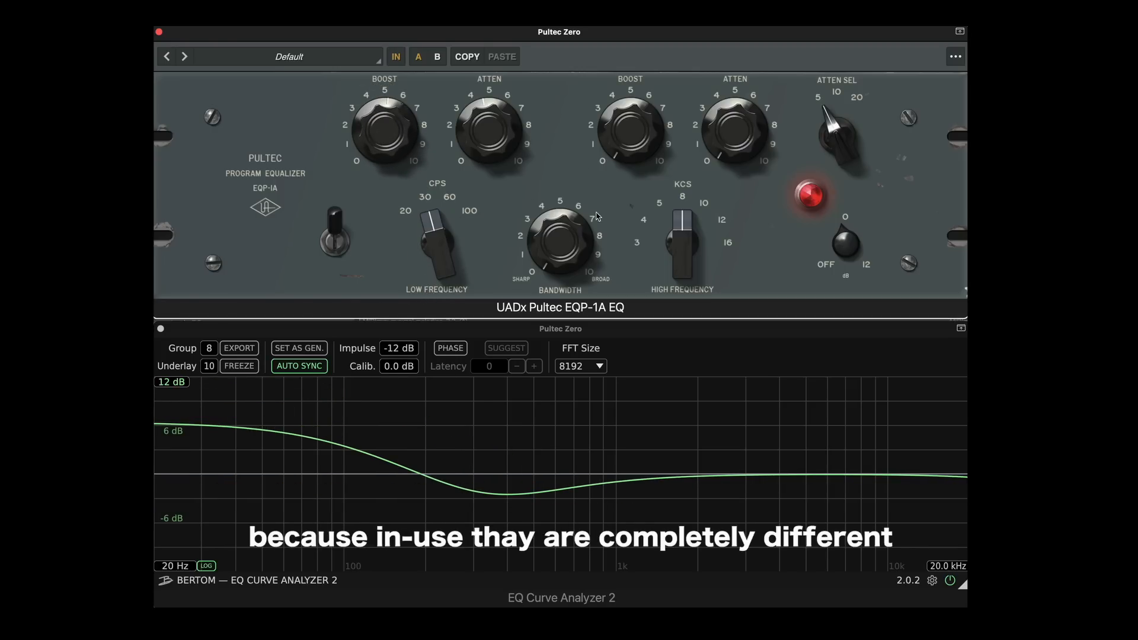
# Set the high-frequency boost to about 7.5 at 4 KCS with a bandwidth of about 4.5
pyautogui.moveTo(675, 234)
pyautogui.mouseDown()
pyautogui.moveTo(679, 223)
pyautogui.moveTo(673, 251)
pyautogui.mouseUp()
pyautogui.moveTo(625, 136); pyautogui.dragTo(631, 97)
pyautogui.moveTo(555, 232); pyautogui.dragTo(615, 110)
pyautogui.moveTo(569, 232)
pyautogui.mouseDown()
pyautogui.moveTo(567, 209)
pyautogui.moveTo(566, 242)
pyautogui.mouseUp()
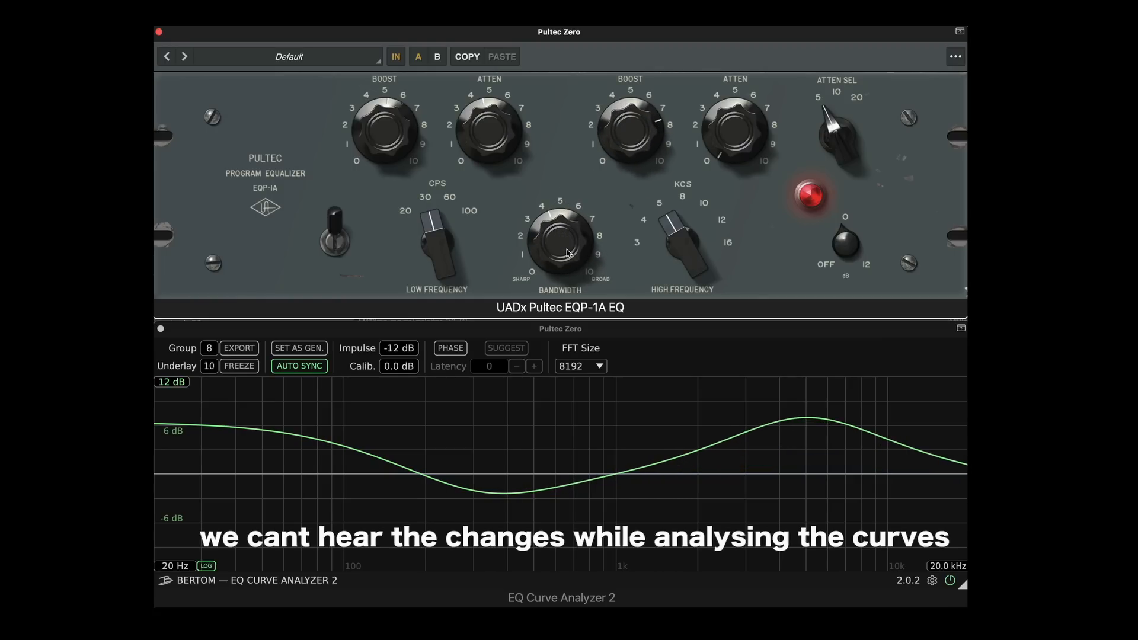
pyautogui.moveTo(672, 234); pyautogui.dragTo(679, 249)
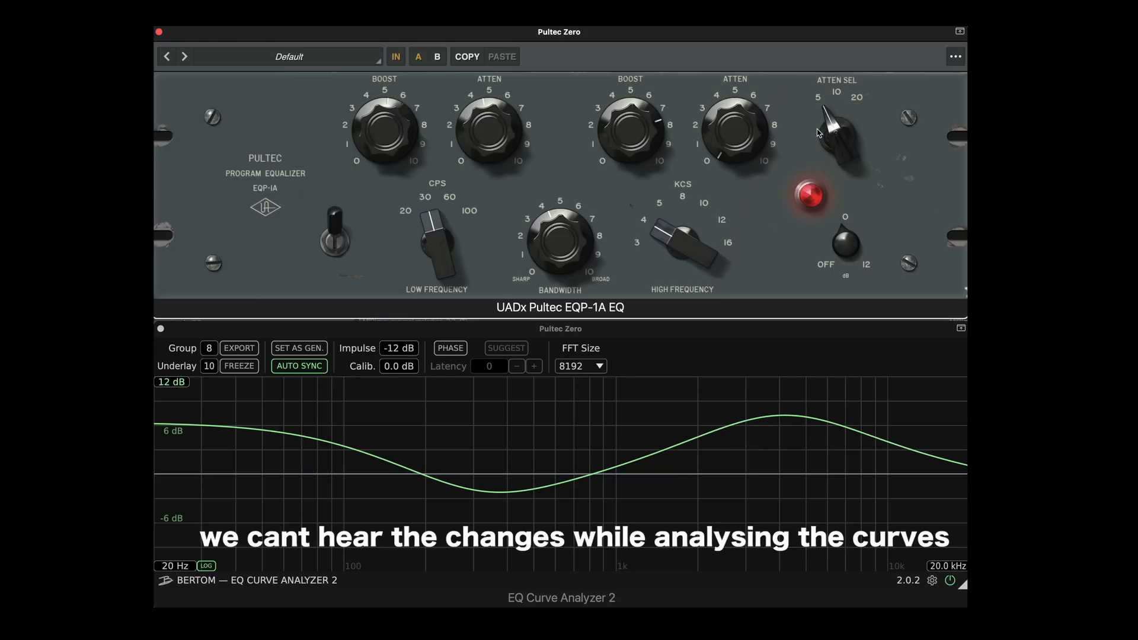
# Try another attenuation selector position, return it to 5, and raise the high-frequency attenuation
pyautogui.click(836, 102)
pyautogui.moveTo(836, 100); pyautogui.dragTo(831, 172)
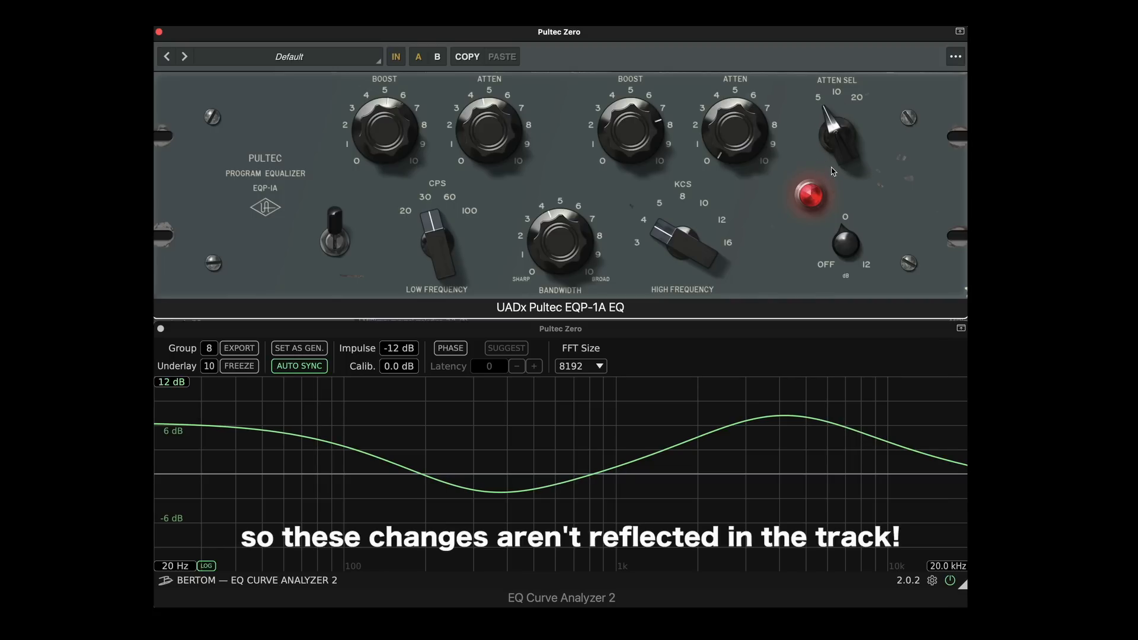
pyautogui.moveTo(738, 147); pyautogui.dragTo(730, 79)
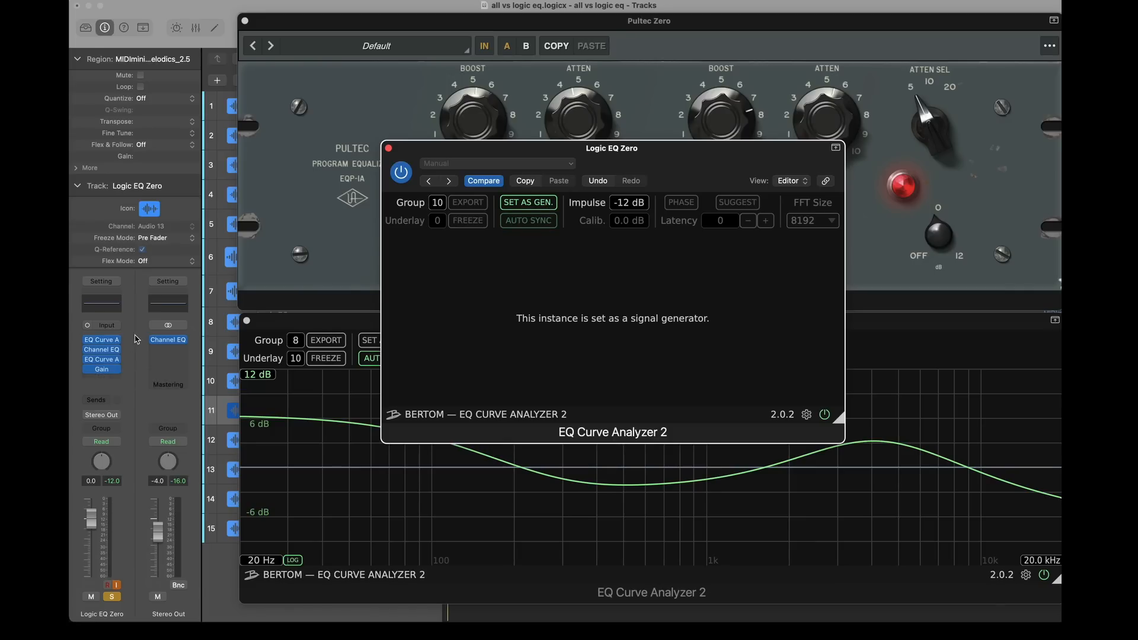
# Check the Logic EQ Zero track's second curve analyzer, close both of its analyzer windows, and open its Channel EQ
pyautogui.click(100, 360)
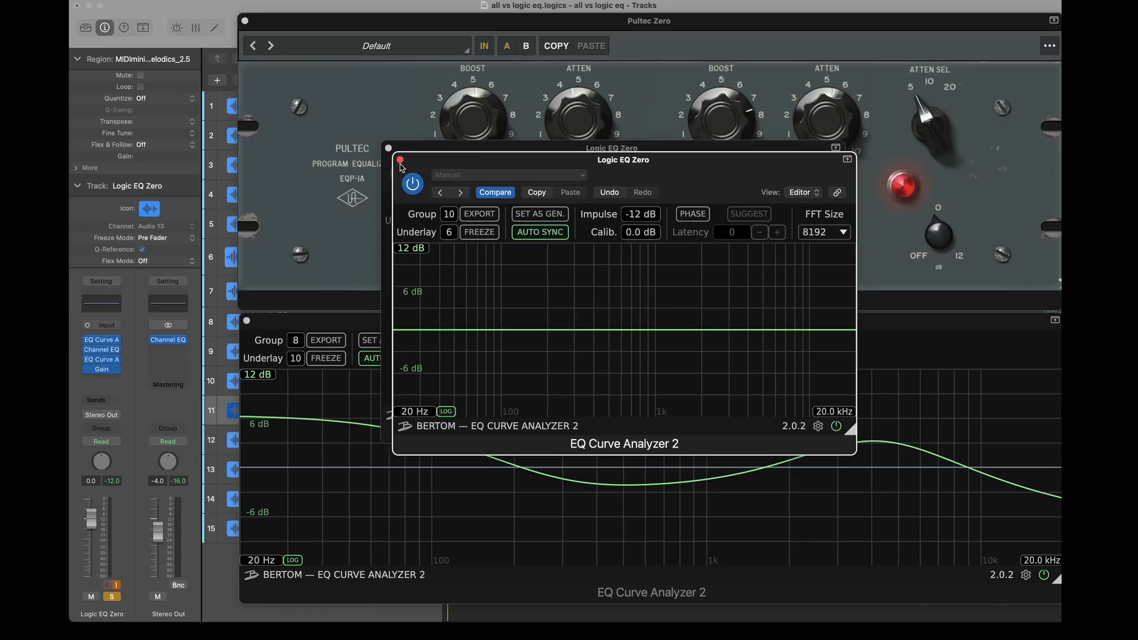
pyautogui.click(400, 160)
pyautogui.click(388, 147)
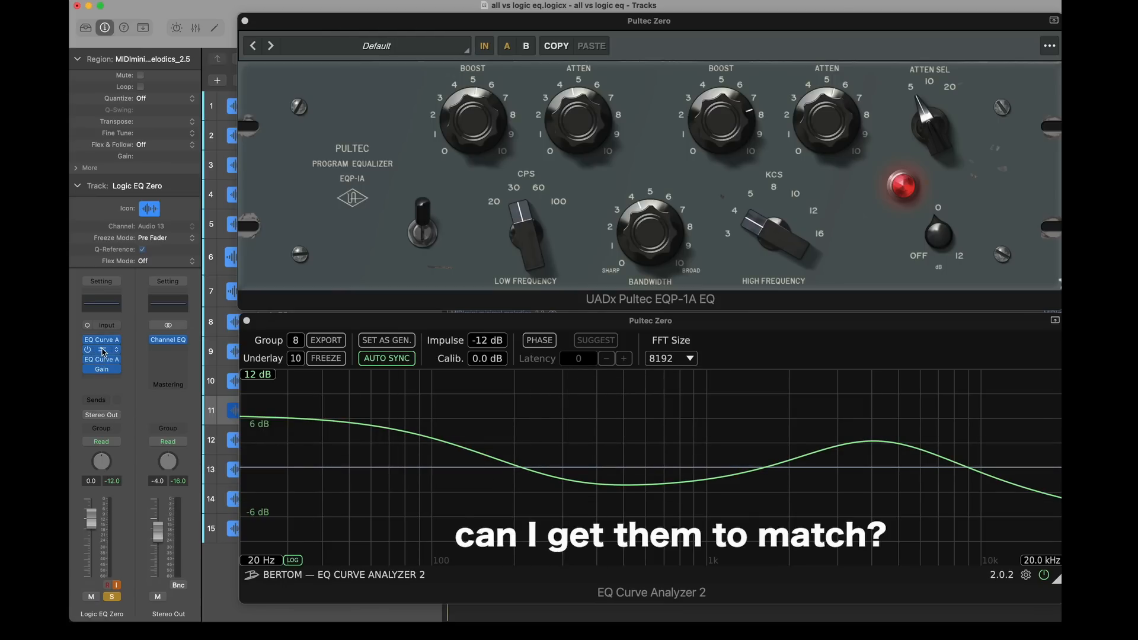
pyautogui.click(102, 349)
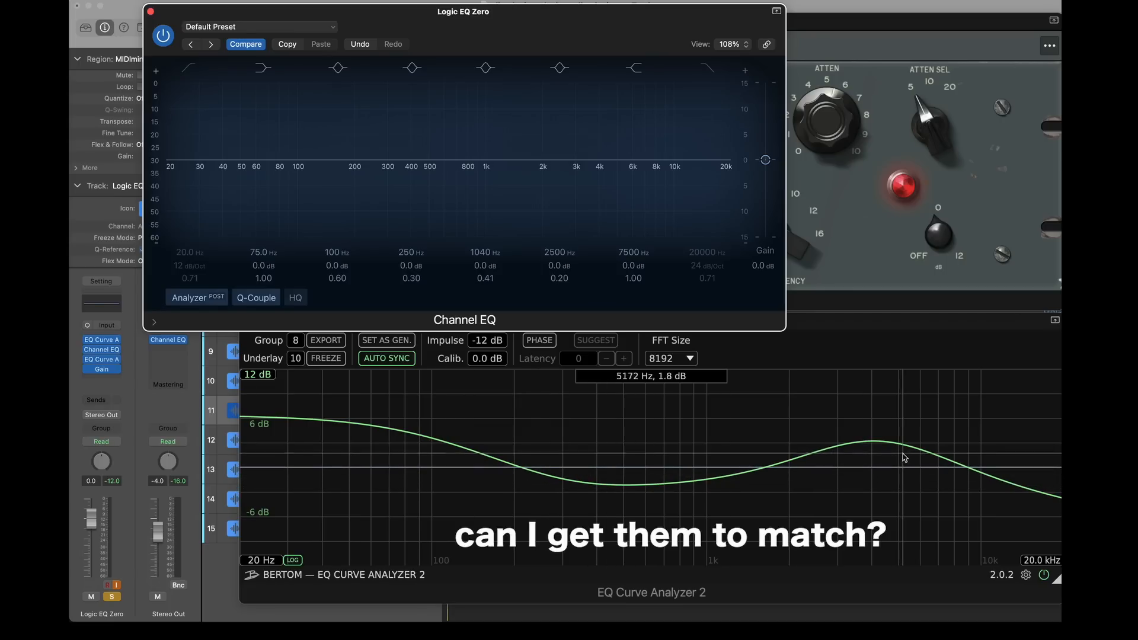
# Match the Pultec's low end in Channel EQ with a low shelf of +5.8 dB at 126 Hz and a mid cut of -2.2 dB at 540 Hz
pyautogui.moveTo(489, 160); pyautogui.dragTo(435, 173)
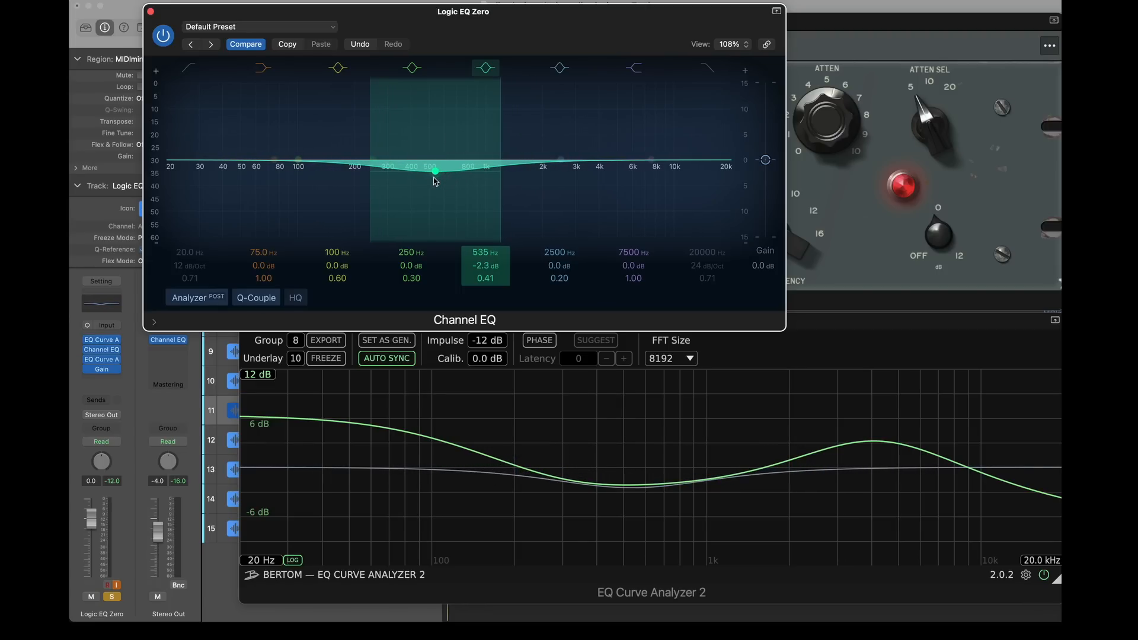
pyautogui.moveTo(275, 160); pyautogui.dragTo(320, 151)
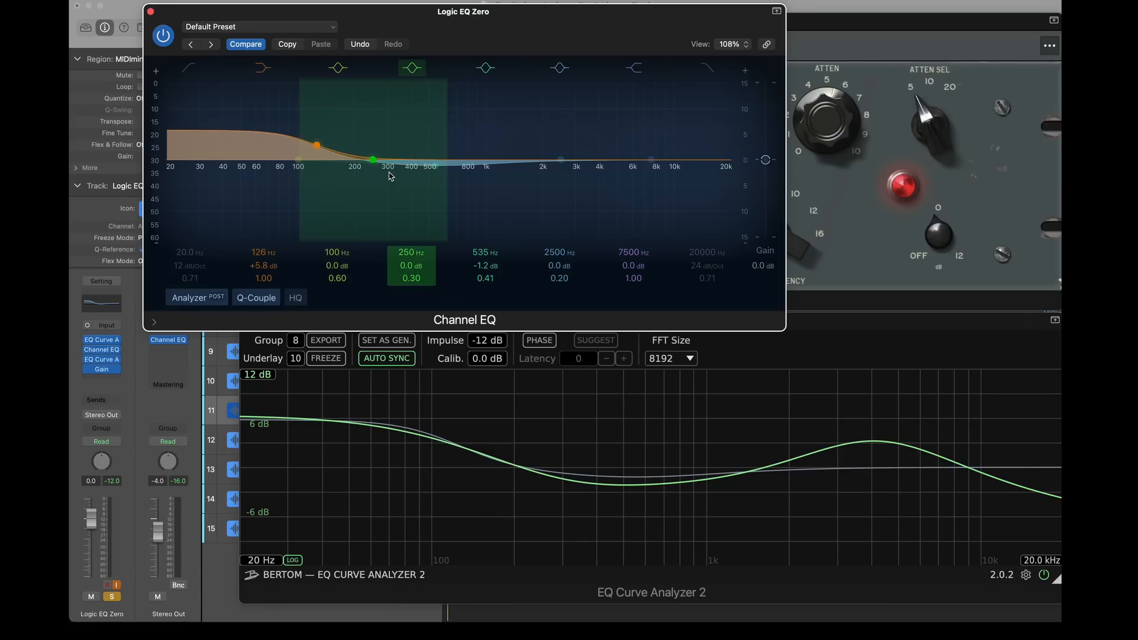
pyautogui.moveTo(438, 168); pyautogui.dragTo(439, 174)
# Boost the upper-mid band by 3.3 dB at 4340 Hz, move the mid cut to -3.2 dB at 645 Hz, and adjust its Q
pyautogui.moveTo(559, 160); pyautogui.dragTo(605, 143)
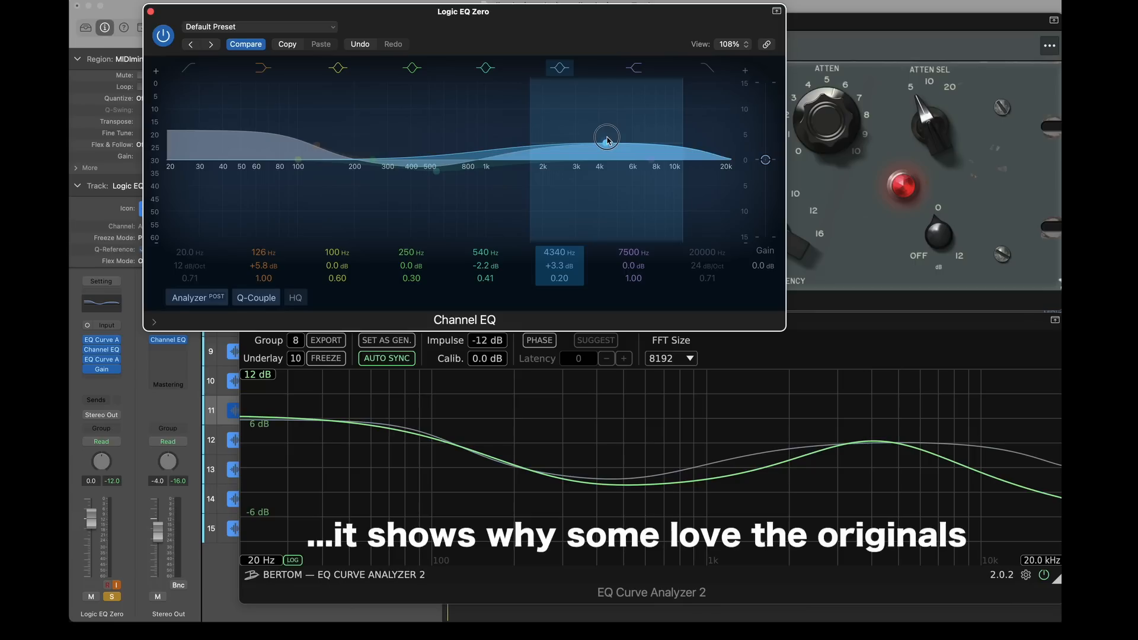
pyautogui.moveTo(438, 177); pyautogui.dragTo(443, 172)
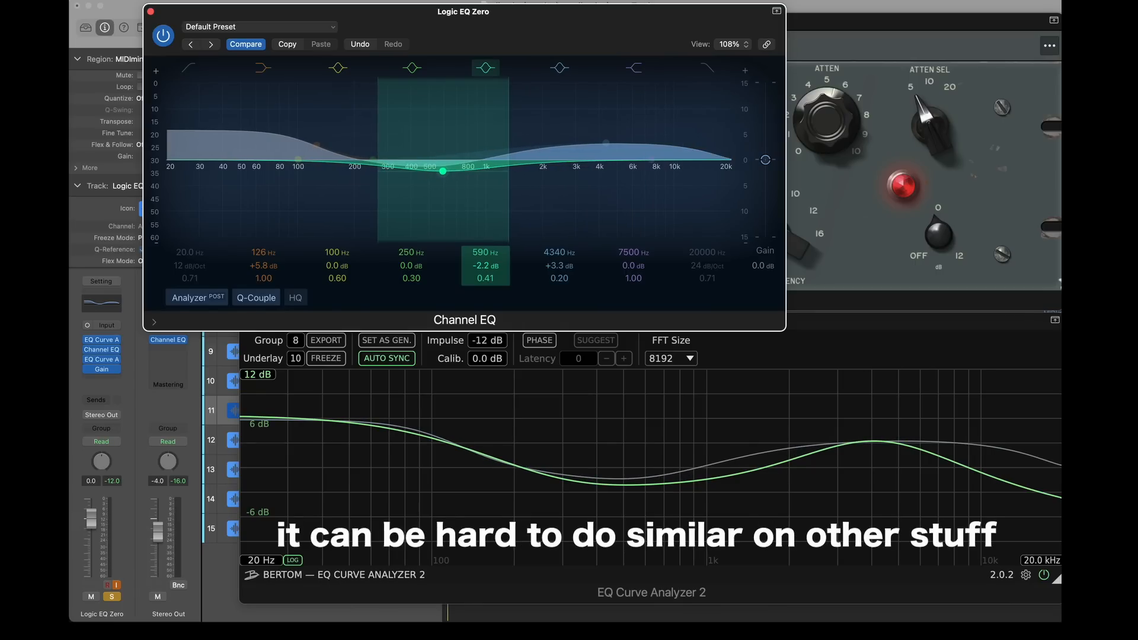
pyautogui.moveTo(444, 173); pyautogui.dragTo(452, 180)
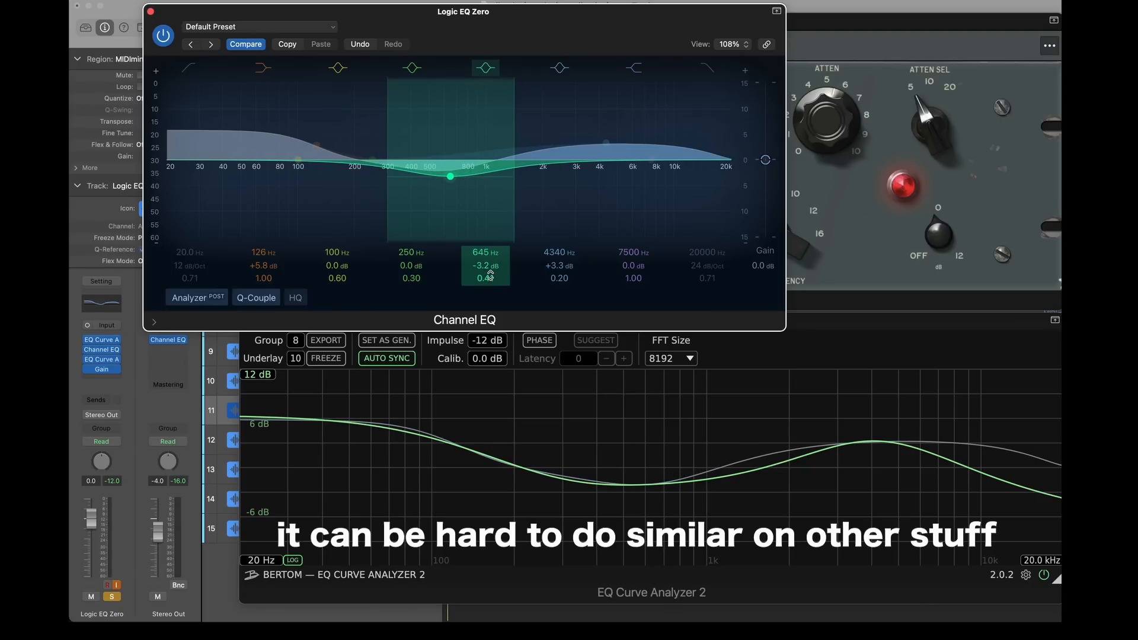
pyautogui.moveTo(486, 278); pyautogui.dragTo(486, 284)
# Set the low shelf to +6.0 dB at 116 Hz and shape the highs with +4.0 dB at 7450 Hz and a -5.4 dB shelf at 7500 Hz
pyautogui.moveTo(311, 170); pyautogui.dragTo(305, 169)
pyautogui.moveTo(605, 142); pyautogui.dragTo(650, 173)
# Refine the mid cut to -2.8 dB at 650 Hz with Q 0.39, and set Q to 0.28 on the 7450 Hz band and 1.70 on the 250 Hz band
pyautogui.moveTo(450, 176); pyautogui.dragTo(450, 174)
pyautogui.moveTo(559, 278); pyautogui.dragTo(559, 273)
pyautogui.moveTo(411, 278); pyautogui.dragTo(411, 258)
pyautogui.moveTo(485, 278); pyautogui.dragTo(485, 275)
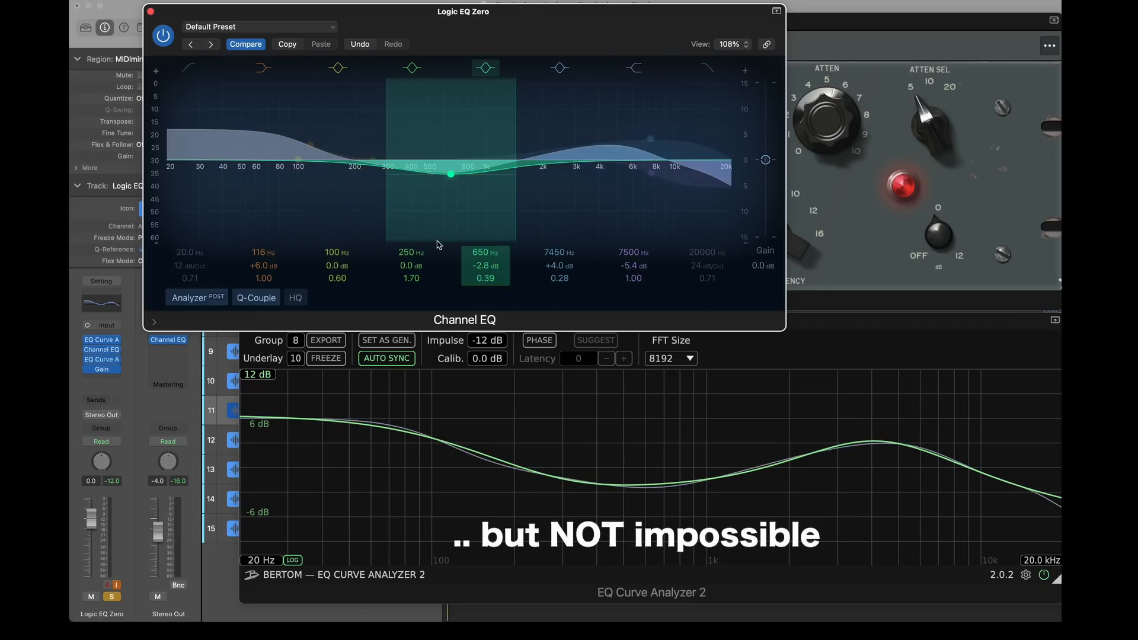
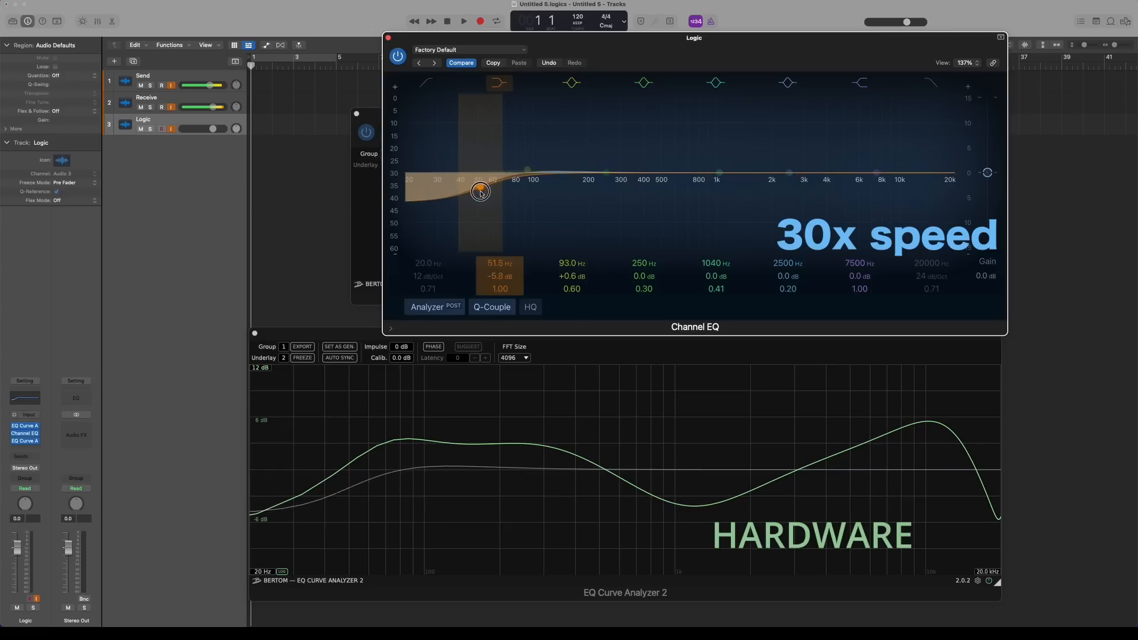
# Build the hardware curve's low end in Channel EQ with a +4.6 dB boost at 81.0 Hz and a raised 250 Hz band
pyautogui.moveTo(516, 172); pyautogui.dragTo(516, 150)
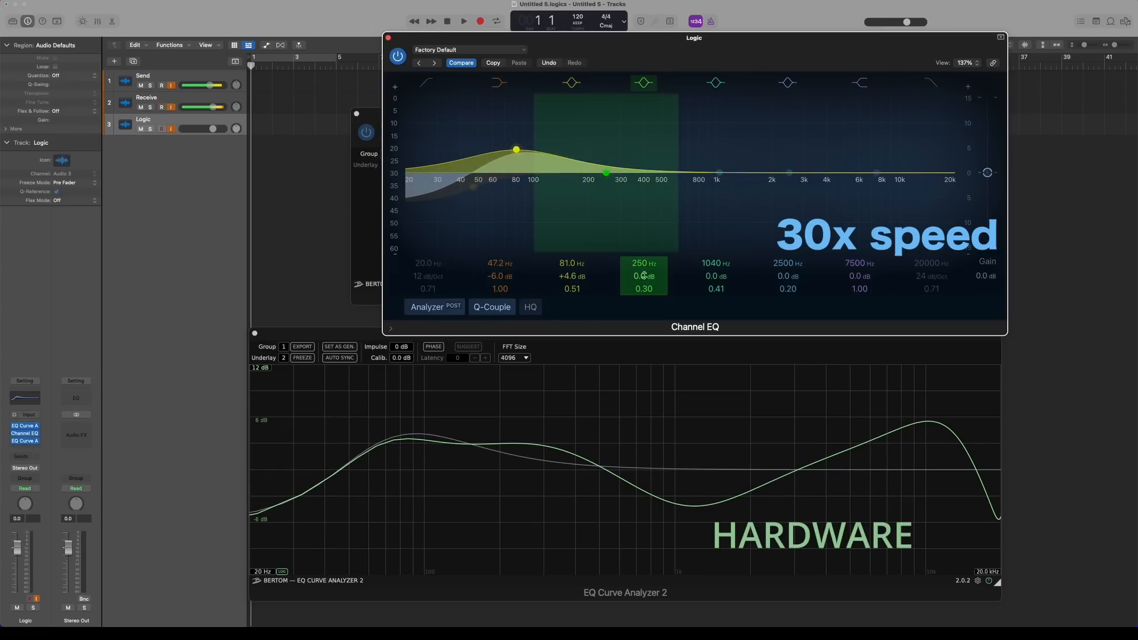
pyautogui.moveTo(643, 276); pyautogui.dragTo(644, 261)
pyautogui.moveTo(572, 276); pyautogui.dragTo(570, 275)
# Cut the 1040 Hz band, move the 2500 Hz band up as a high boost, and nudge the 250 Hz and low-shelf frequencies
pyautogui.moveTo(719, 172); pyautogui.dragTo(726, 195)
pyautogui.moveTo(789, 173); pyautogui.dragTo(899, 144)
pyautogui.moveTo(727, 195); pyautogui.dragTo(734, 195)
pyautogui.moveTo(605, 160); pyautogui.dragTo(617, 160)
pyautogui.moveTo(472, 188); pyautogui.dragTo(469, 187)
# Fine-tune the low-mid boost's gain, frequency and Q, deepen and tighten the mid cut, and raise the high boost
pyautogui.moveTo(644, 276); pyautogui.dragTo(644, 272)
pyautogui.moveTo(859, 289); pyautogui.dragTo(859, 291)
pyautogui.moveTo(898, 144); pyautogui.dragTo(898, 138)
pyautogui.moveTo(715, 289); pyautogui.dragTo(716, 292)
pyautogui.moveTo(734, 195); pyautogui.dragTo(725, 198)
pyautogui.moveTo(644, 288); pyautogui.dragTo(643, 294)
pyautogui.moveTo(572, 276); pyautogui.dragTo(571, 278)
pyautogui.moveTo(644, 275); pyautogui.dragTo(644, 273)
pyautogui.moveTo(618, 158); pyautogui.dragTo(626, 157)
# Lower the high shelf's gain and adjust its Q while refining the high boost to match the hardware's top end
pyautogui.moveTo(898, 139); pyautogui.dragTo(903, 144)
pyautogui.moveTo(787, 288); pyautogui.dragTo(787, 291)
pyautogui.moveTo(859, 275); pyautogui.dragTo(860, 284)
pyautogui.moveTo(902, 144); pyautogui.dragTo(904, 132)
pyautogui.moveTo(724, 198); pyautogui.dragTo(725, 196)
pyautogui.moveTo(859, 289); pyautogui.dragTo(859, 296)
pyautogui.moveTo(904, 133); pyautogui.dragTo(906, 133)
pyautogui.moveTo(859, 289); pyautogui.dragTo(859, 278)
# Move the high shelf to a higher frequency and rebalance it against the high boost until the top-end roll-off follows the hardware curve
pyautogui.moveTo(877, 183); pyautogui.dragTo(937, 183)
pyautogui.moveTo(907, 133); pyautogui.dragTo(899, 144)
pyautogui.moveTo(725, 197); pyautogui.dragTo(725, 198)
pyautogui.moveTo(787, 288); pyautogui.dragTo(788, 291)
pyautogui.moveTo(895, 144); pyautogui.dragTo(899, 145)
pyautogui.moveTo(937, 183); pyautogui.dragTo(931, 182)
pyautogui.moveTo(899, 145); pyautogui.dragTo(903, 145)
pyautogui.moveTo(859, 288); pyautogui.dragTo(859, 286)
pyautogui.click(25, 441)
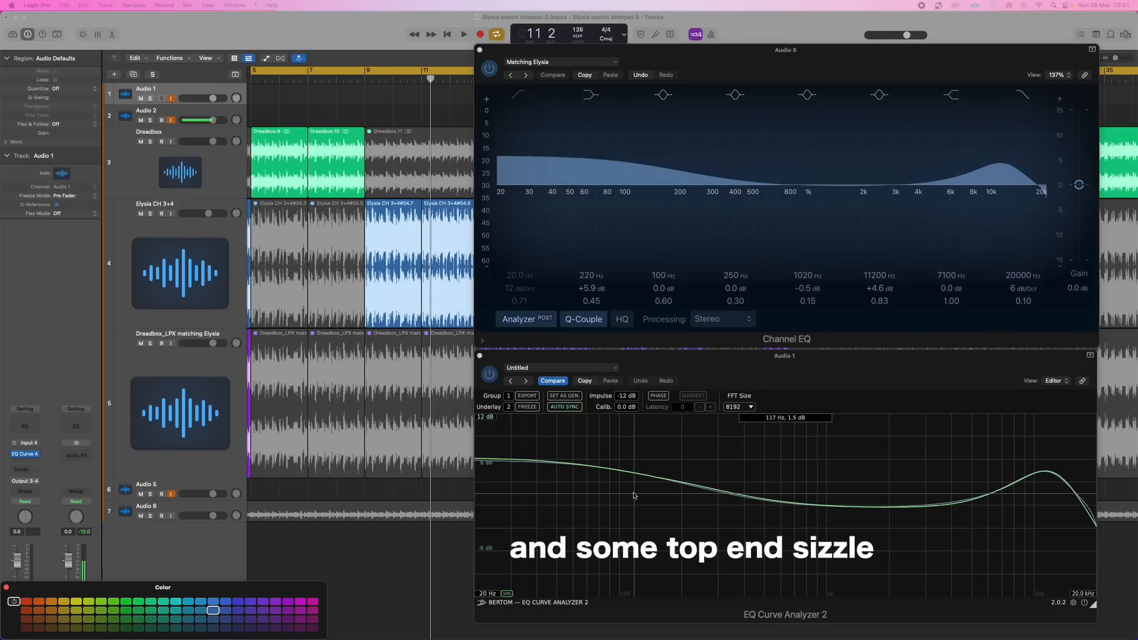
# Hide the plug-in windows and stop playback of the hardware and Channel EQ comparison
pyautogui.press('v')
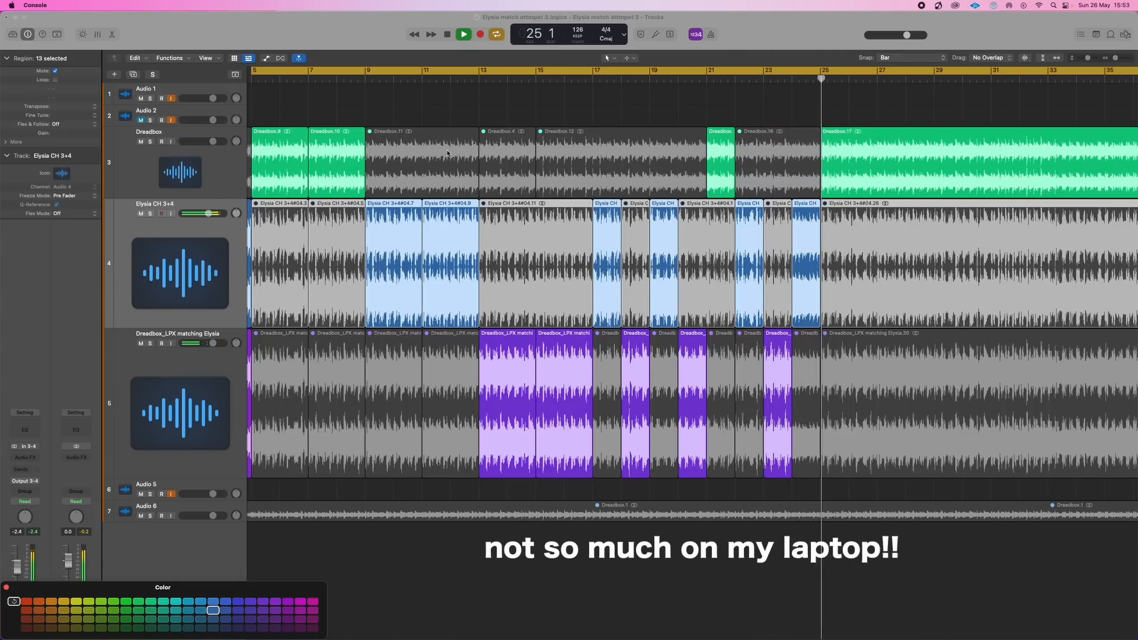
pyautogui.press('space')
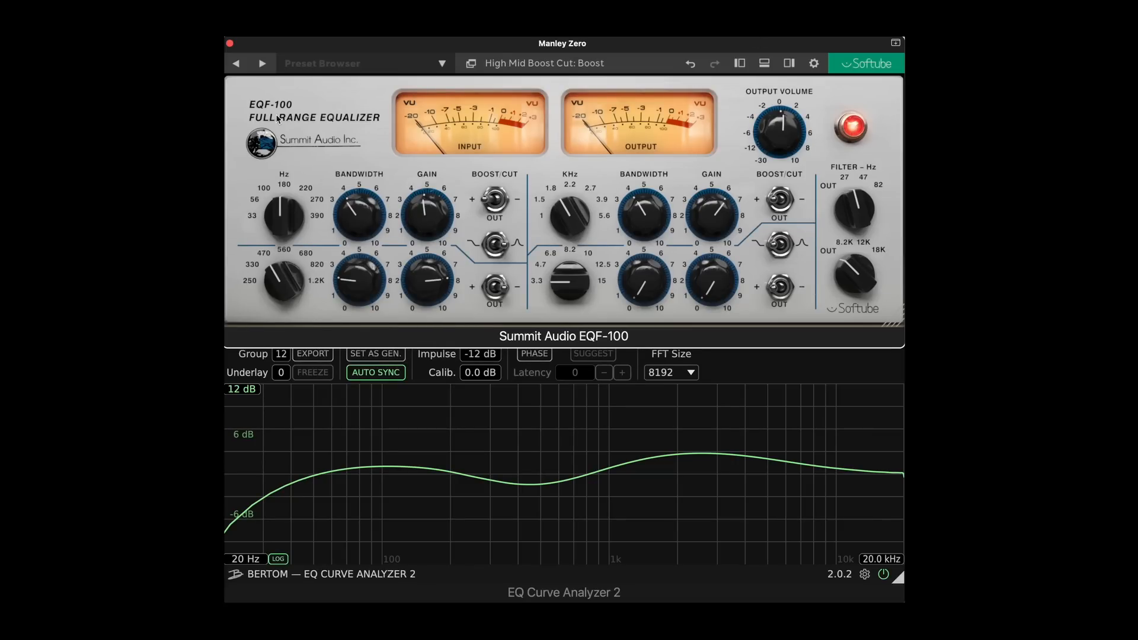
# Adjust the Summit Audio EQF-100's low band bandwidth and gain, and try its low-cut and high-cut filters
pyautogui.moveTo(358, 214); pyautogui.dragTo(433, 176)
pyautogui.moveTo(860, 210); pyautogui.dragTo(870, 160)
pyautogui.moveTo(866, 276); pyautogui.dragTo(870, 249)
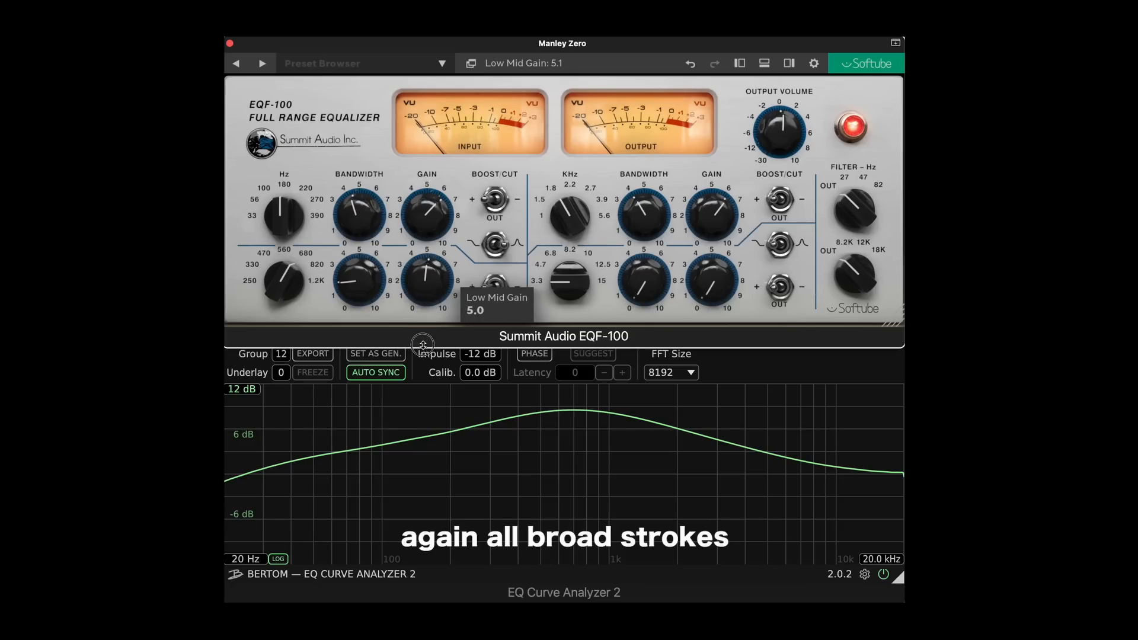
# Reshape the EQF-100 midrange with less low-mid gain, high-mid gain around 4.1, high-mid frequency 2.7 kHz, and altered high-mid bandwidth
pyautogui.moveTo(423, 344); pyautogui.dragTo(423, 393)
pyautogui.moveTo(642, 221); pyautogui.dragTo(642, 193)
pyautogui.moveTo(711, 205); pyautogui.dragTo(711, 229)
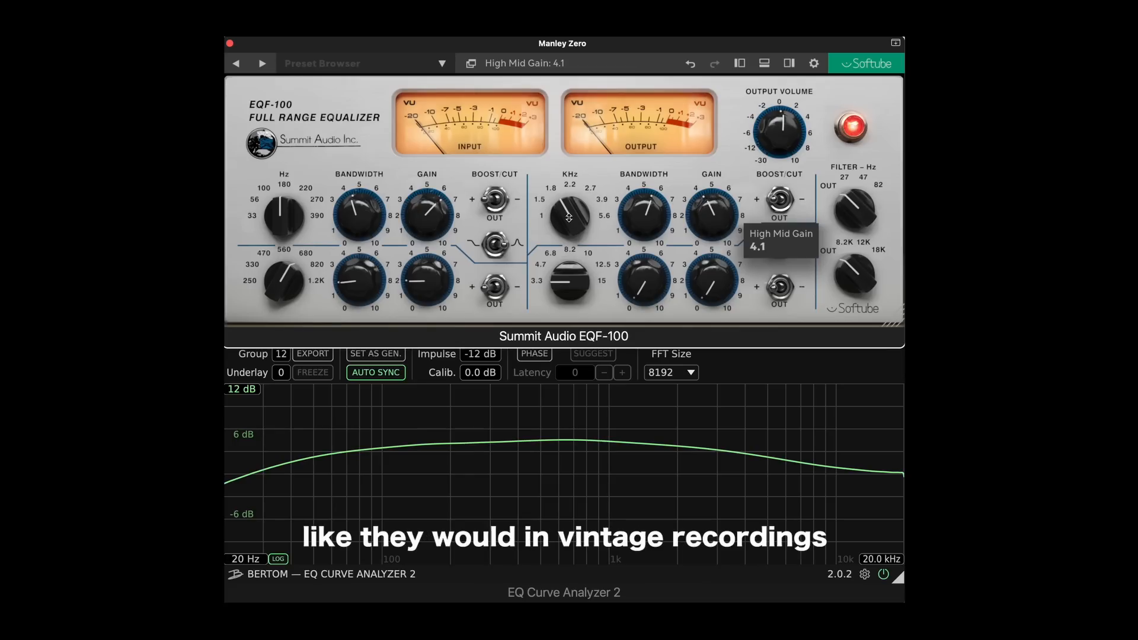
pyautogui.moveTo(568, 196); pyautogui.dragTo(569, 169)
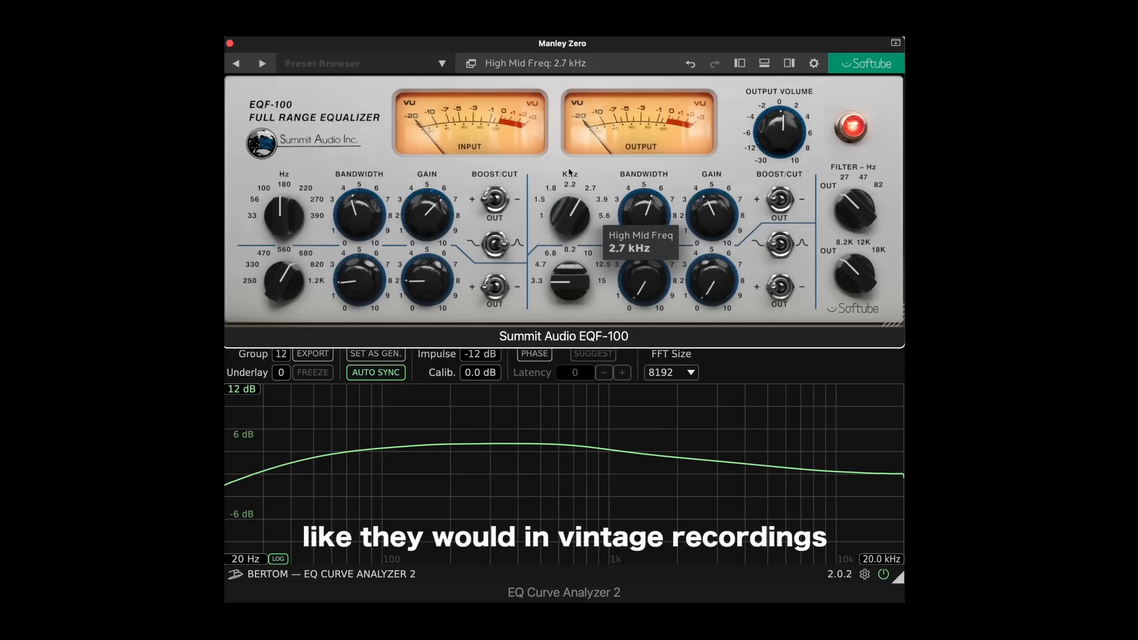
pyautogui.moveTo(707, 216); pyautogui.dragTo(708, 234)
pyautogui.moveTo(640, 222); pyautogui.dragTo(635, 261)
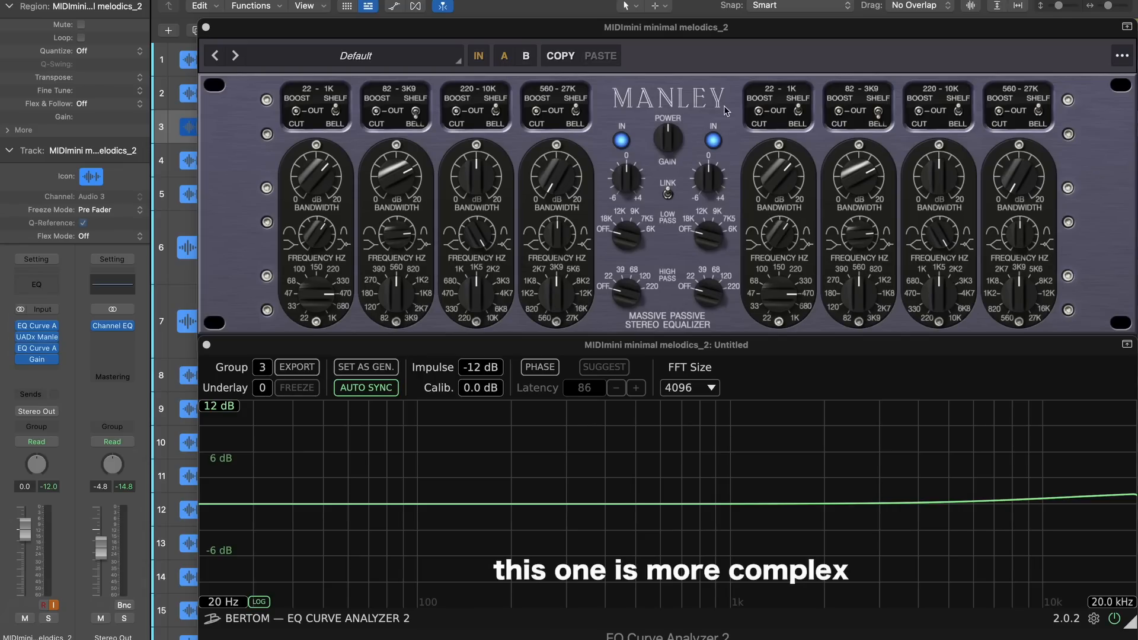
# Check the EQ Curve Analyzer instance that generates the signal, and return to the Manley Massive Passive EQ
pyautogui.click(37, 326)
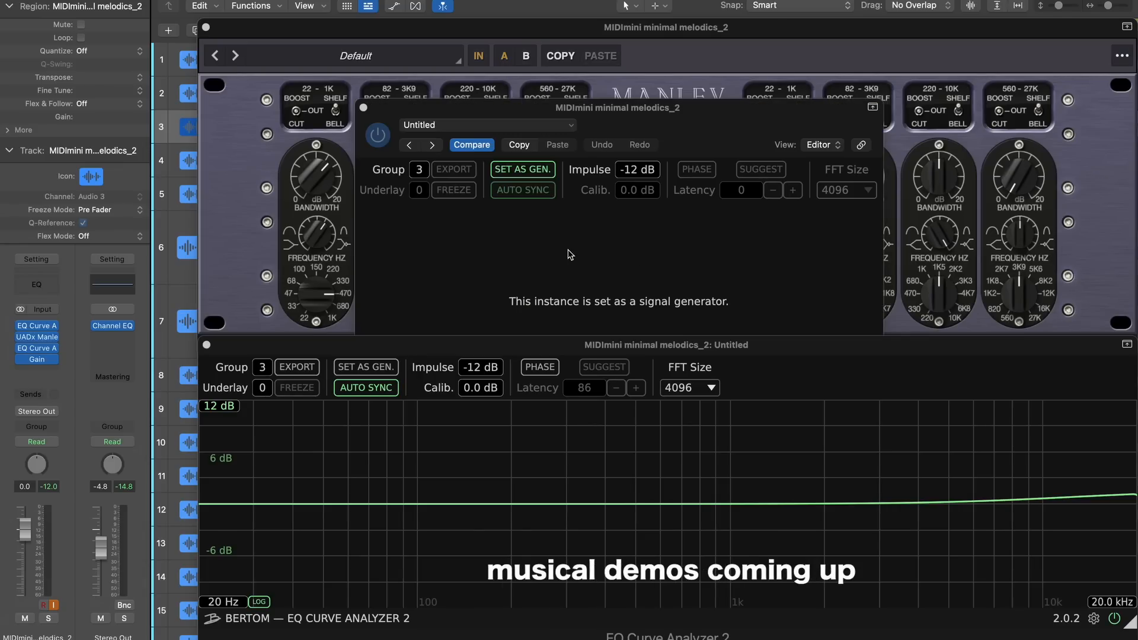
pyautogui.click(363, 107)
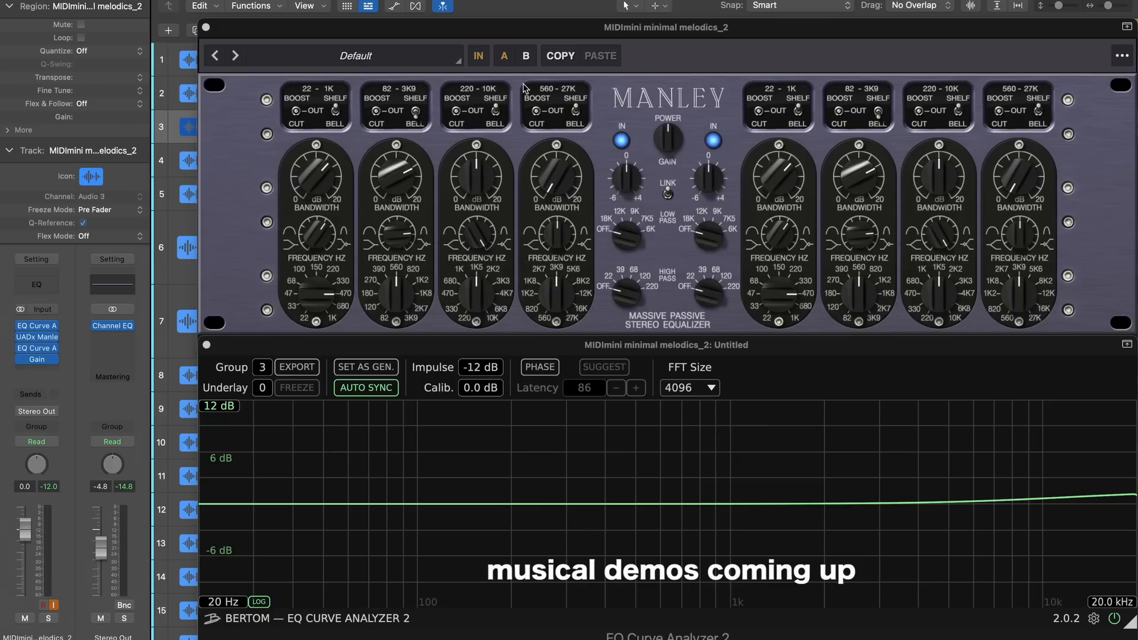
pyautogui.click(636, 45)
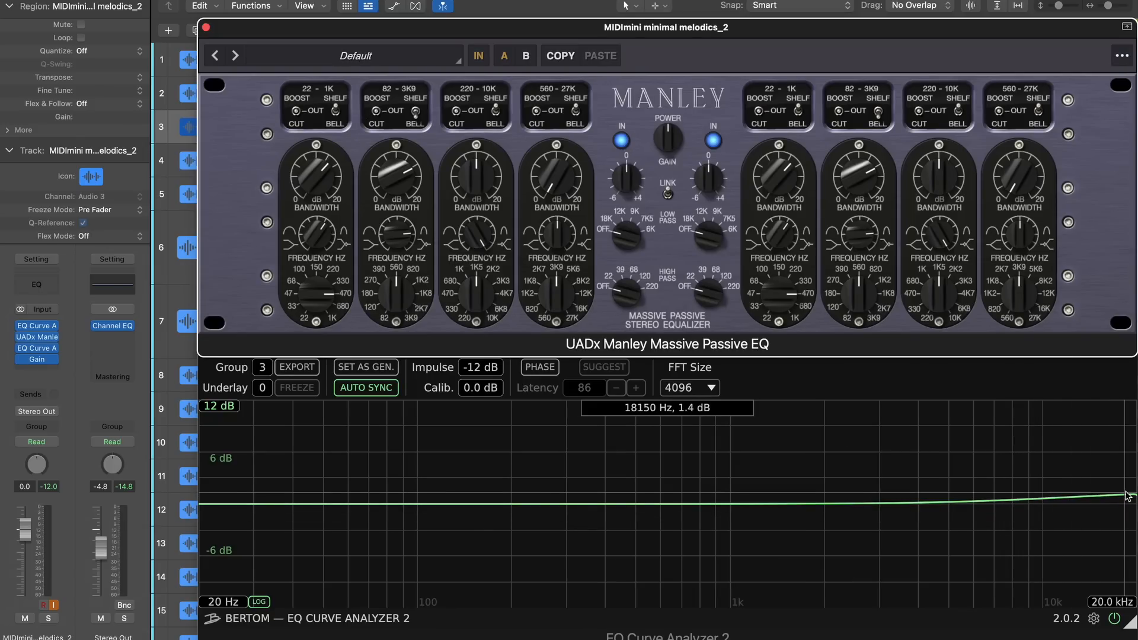
# Compare the Manley's idle curve with its channels switched out and with the plug-in bypassed, and re-engage both
pyautogui.click(622, 142)
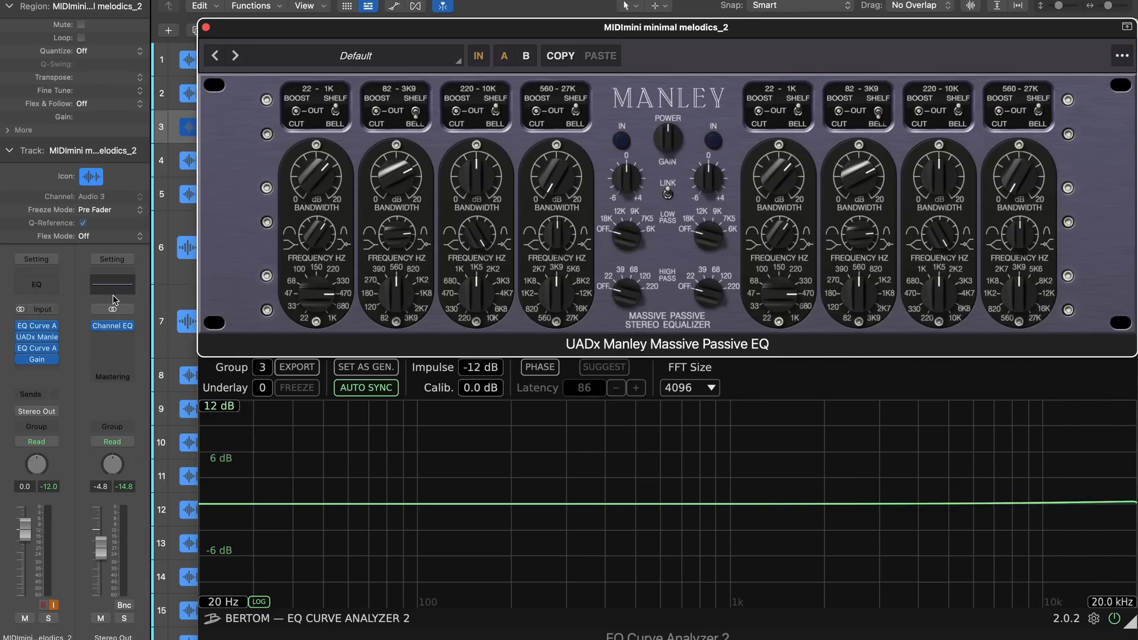
pyautogui.click(21, 337)
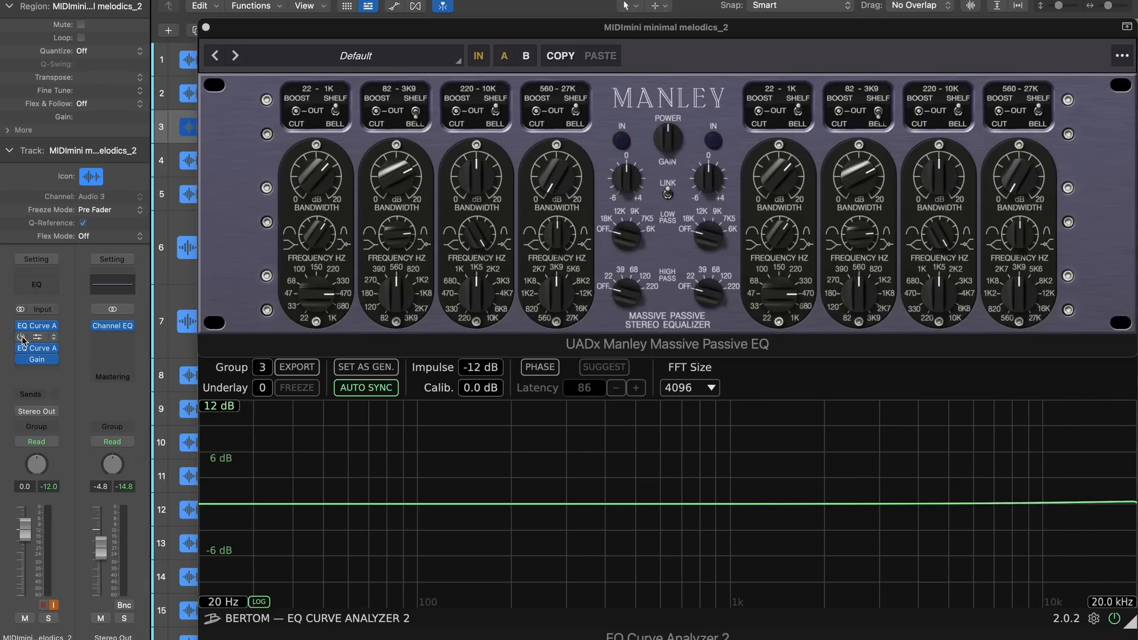
pyautogui.click(22, 337)
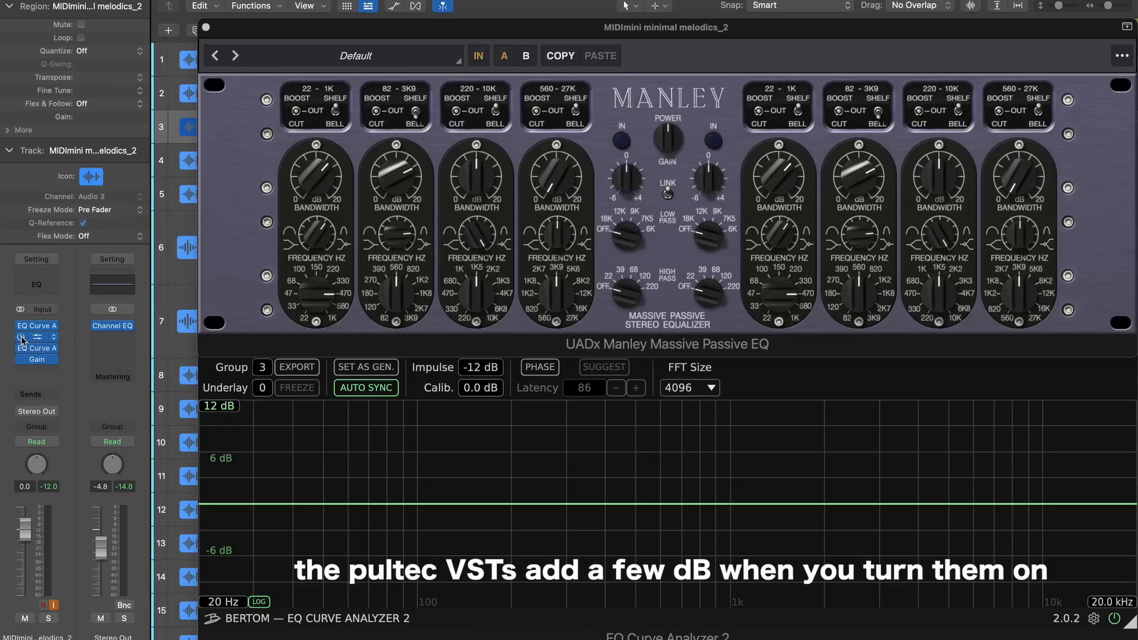
pyautogui.click(621, 141)
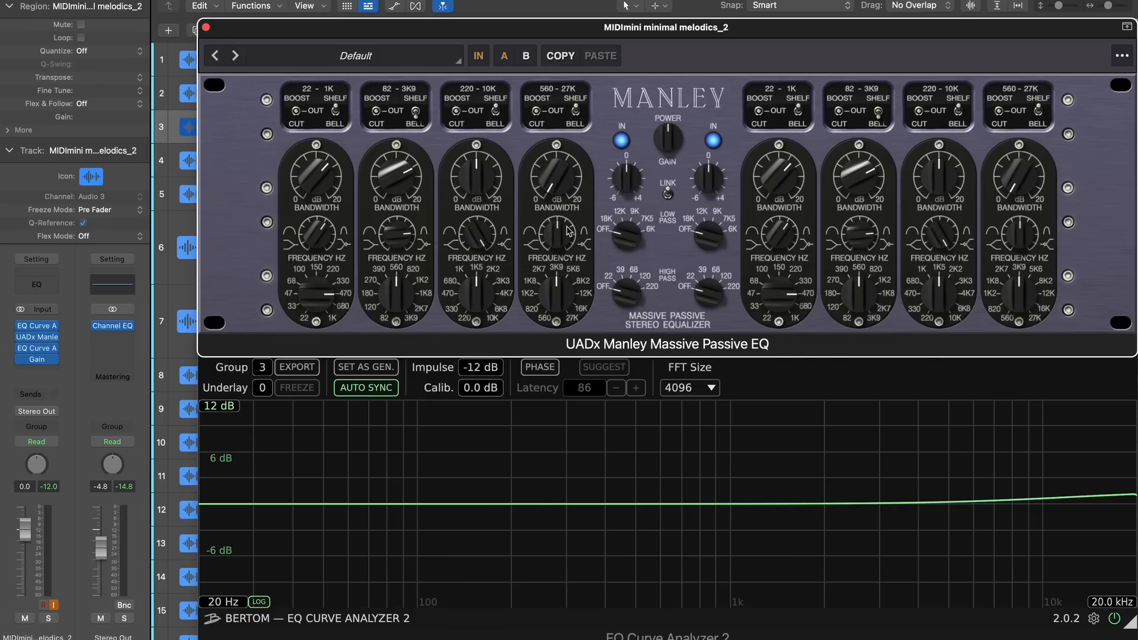
# Try the Manley's low-pass and high-pass filters, including a steeper high-pass setting, and switch both off
pyautogui.moveTo(622, 244); pyautogui.dragTo(632, 189)
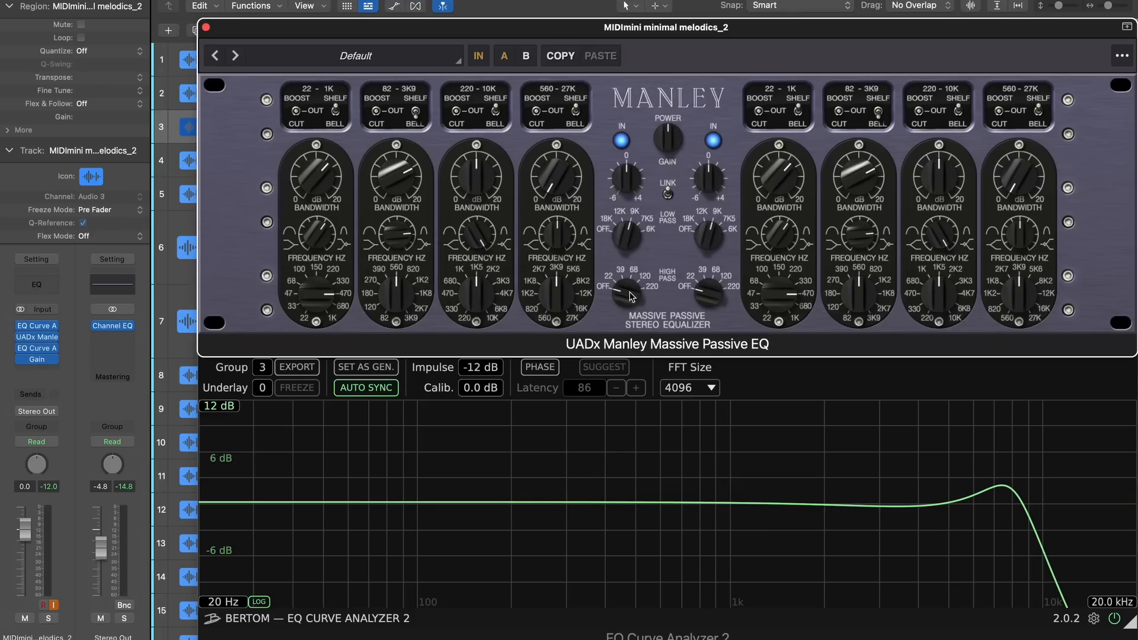
pyautogui.moveTo(632, 297); pyautogui.dragTo(631, 249)
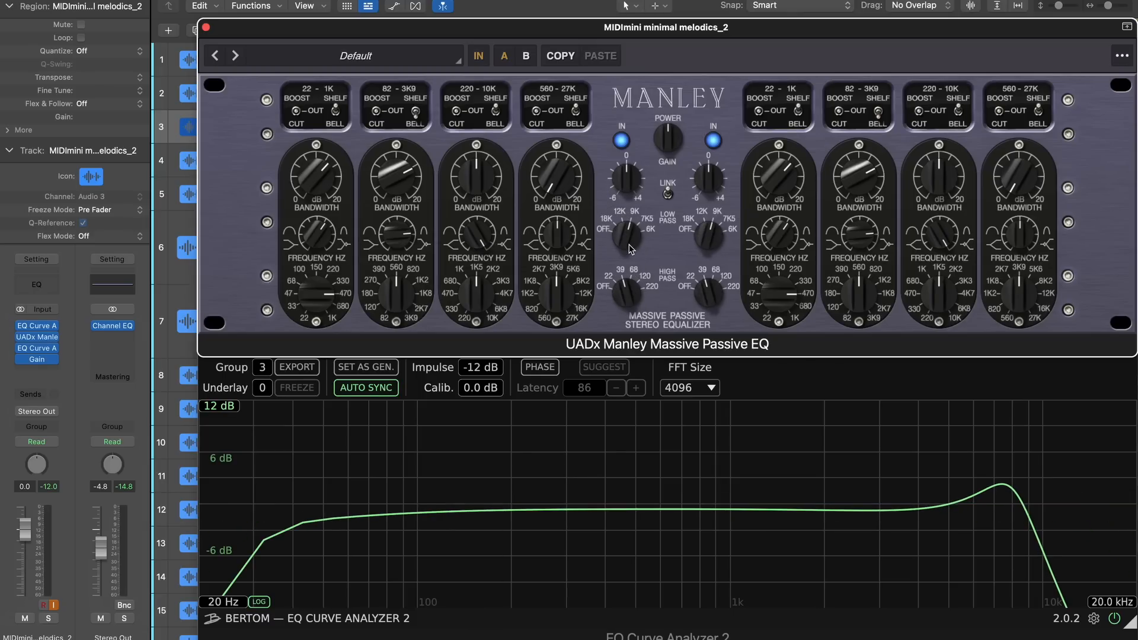
pyautogui.moveTo(631, 303); pyautogui.dragTo(632, 238)
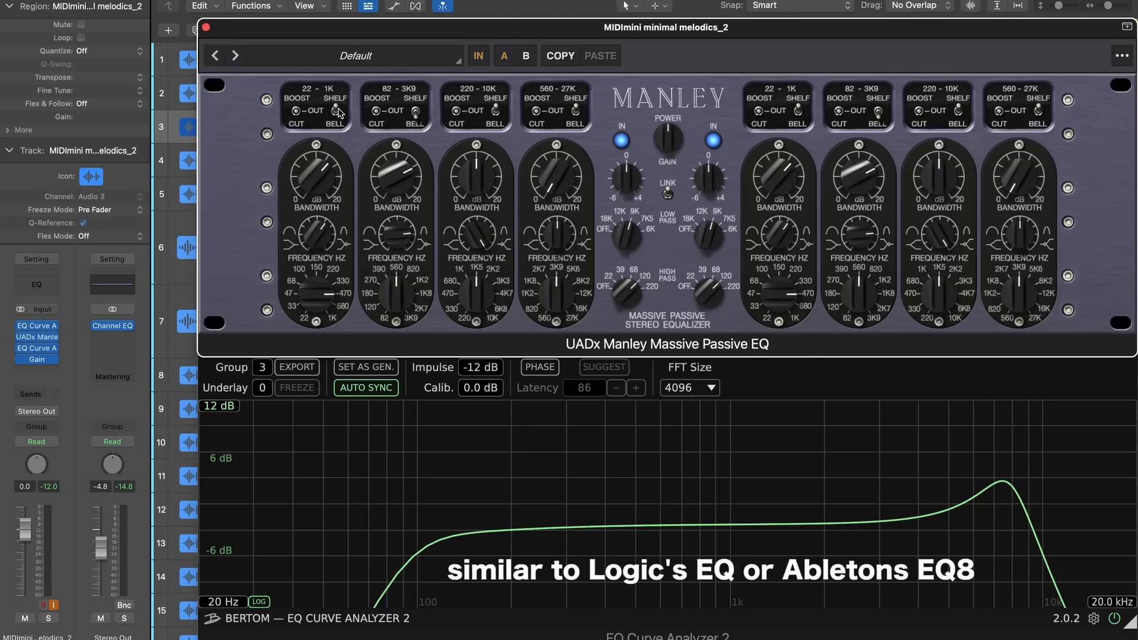
pyautogui.moveTo(624, 241); pyautogui.dragTo(621, 344)
pyautogui.moveTo(626, 290); pyautogui.dragTo(561, 433)
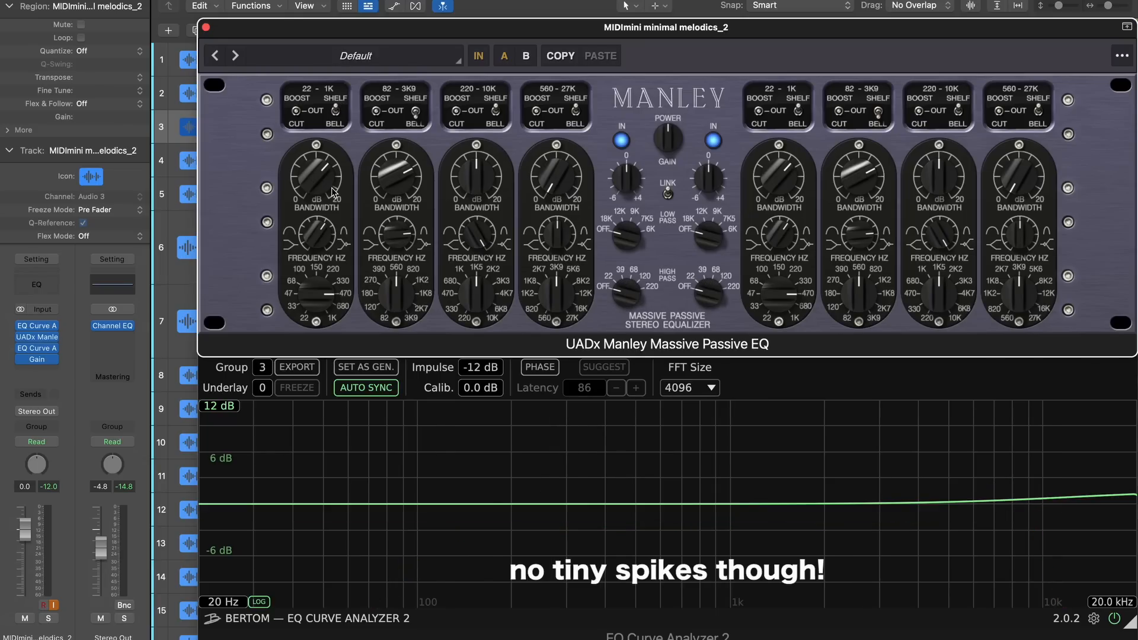
# Boost the Manley's 22–1K shelf band, raise its gain slightly, and sweep its bandwidth between both extremes
pyautogui.click(296, 113)
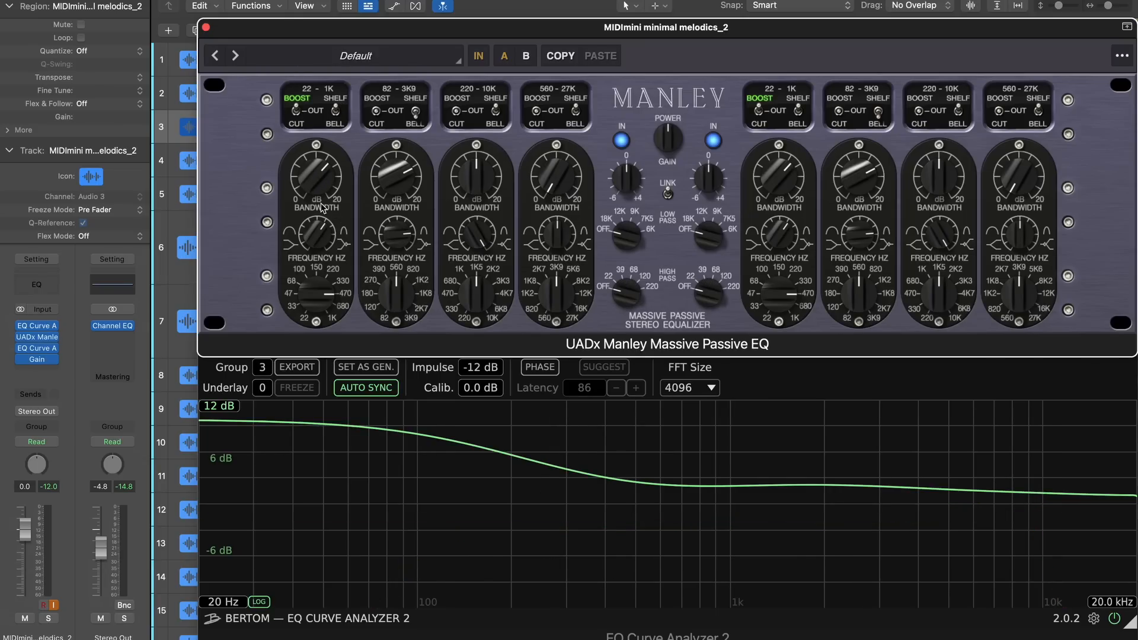
pyautogui.moveTo(312, 174); pyautogui.dragTo(312, 168)
pyautogui.moveTo(313, 226); pyautogui.dragTo(318, 330)
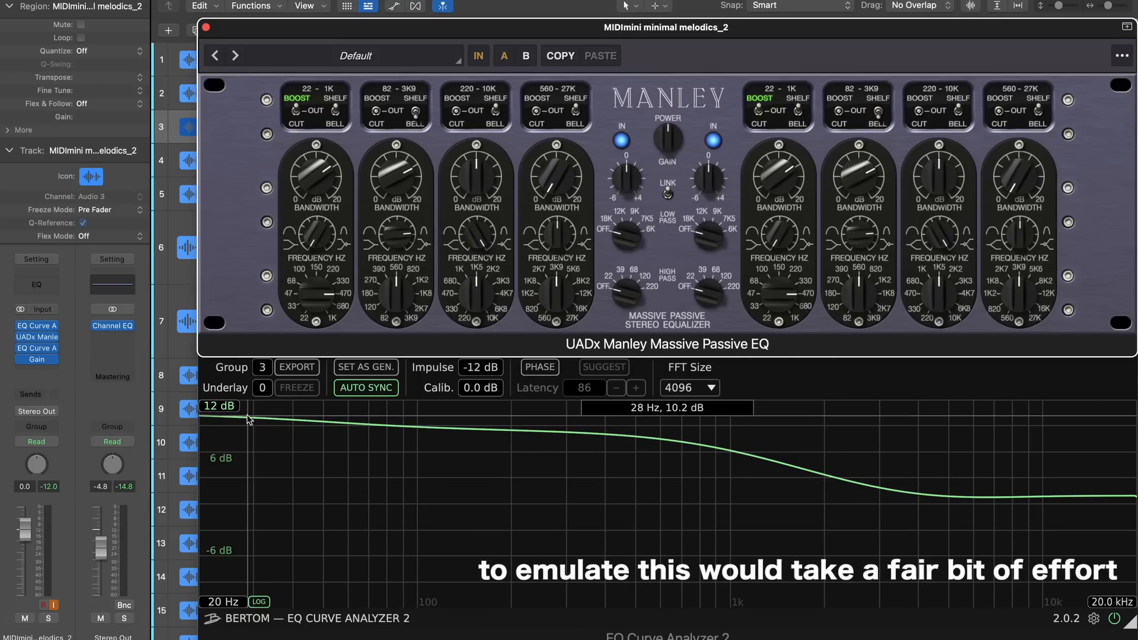
pyautogui.moveTo(320, 243); pyautogui.dragTo(321, 115)
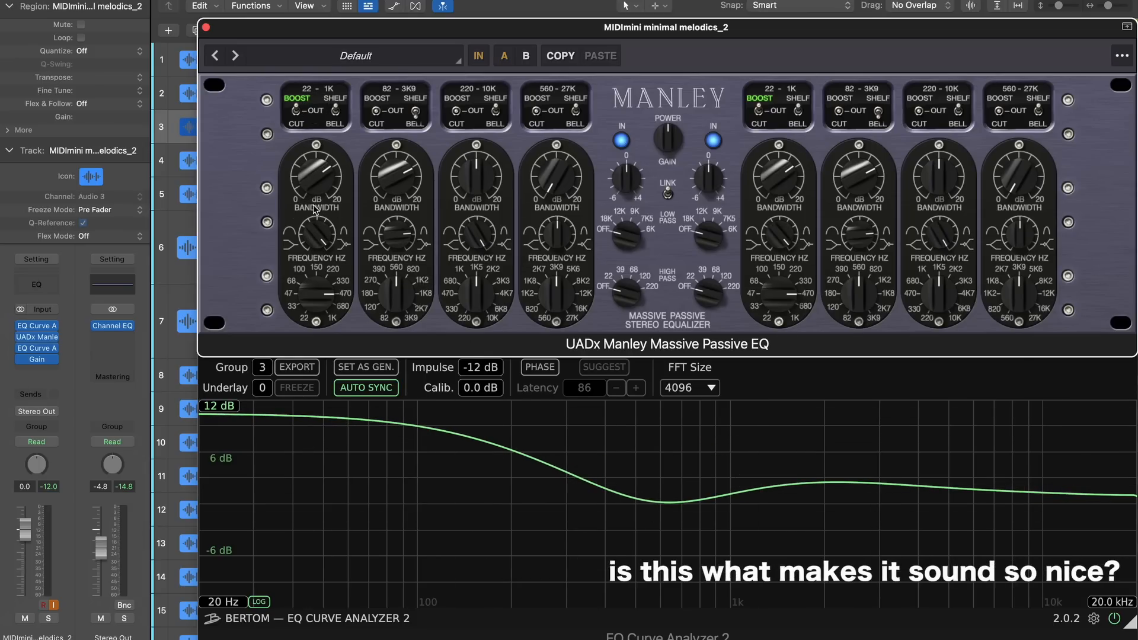
# Try the 22–1K shelf band as a cut with different bandwidths, and switch the band out
pyautogui.click(295, 114)
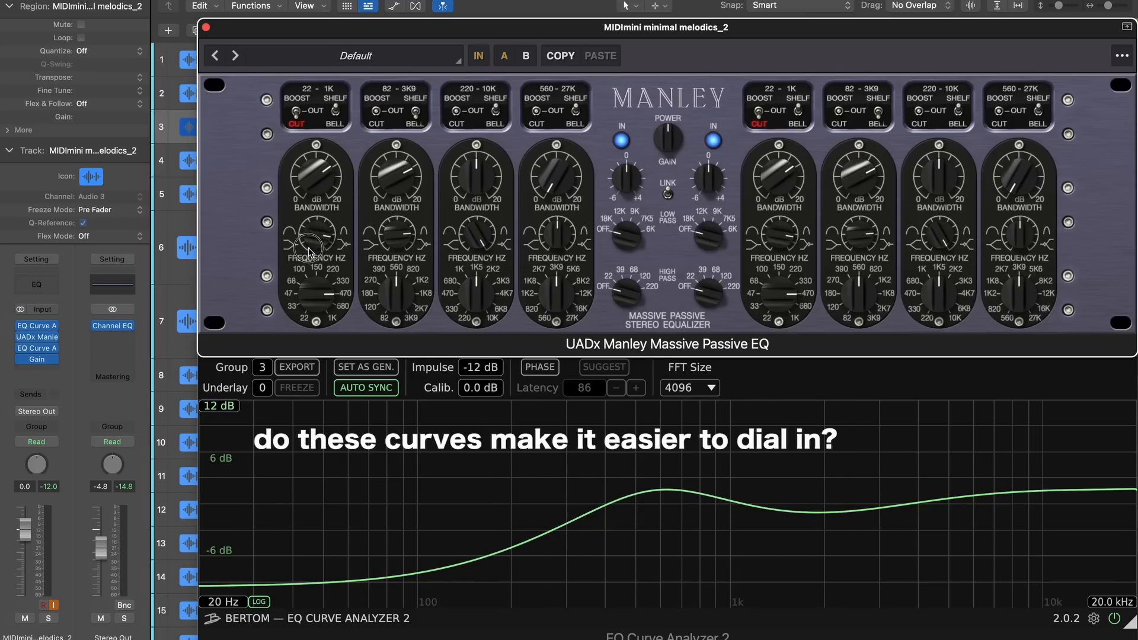
pyautogui.moveTo(313, 229); pyautogui.dragTo(308, 329)
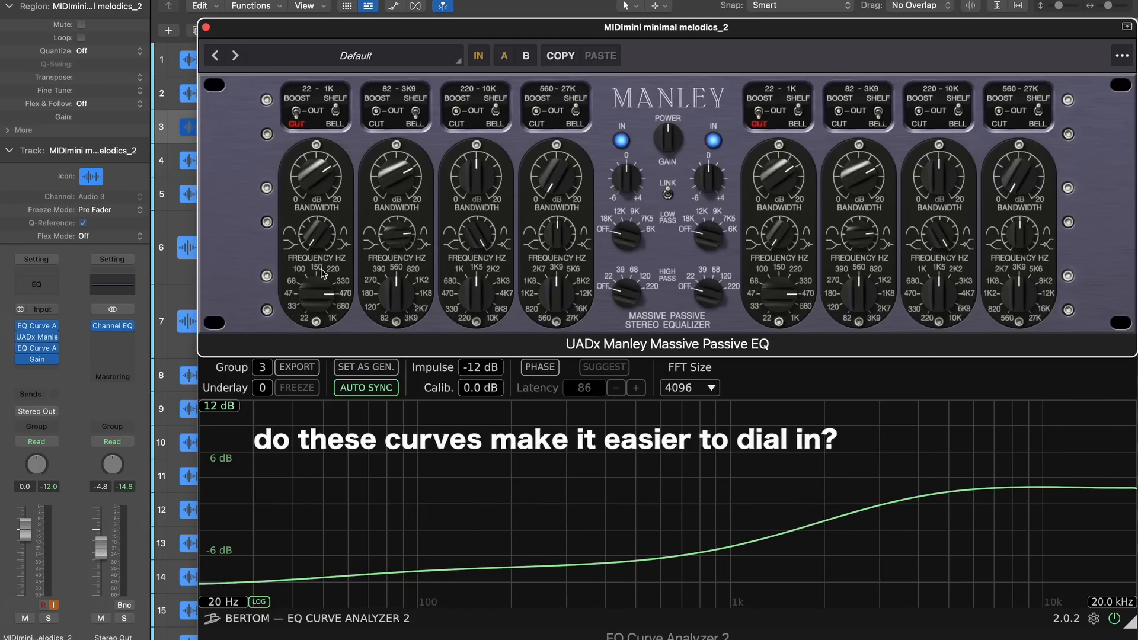
pyautogui.moveTo(316, 241)
pyautogui.mouseDown()
pyautogui.moveTo(303, 187)
pyautogui.moveTo(301, 244)
pyautogui.mouseUp()
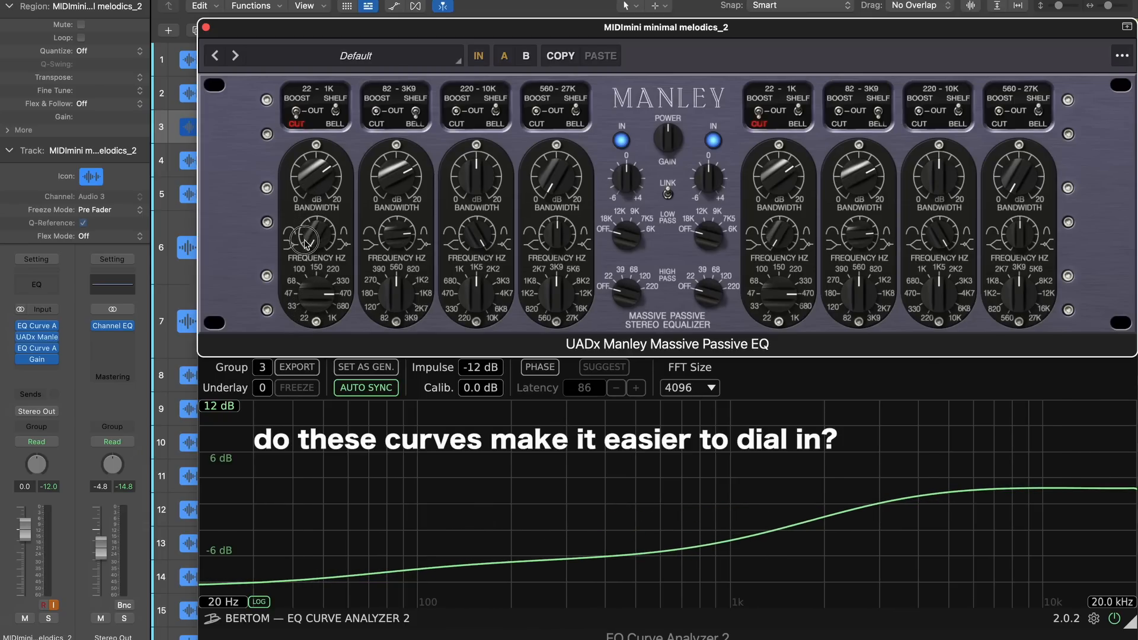
pyautogui.click(296, 112)
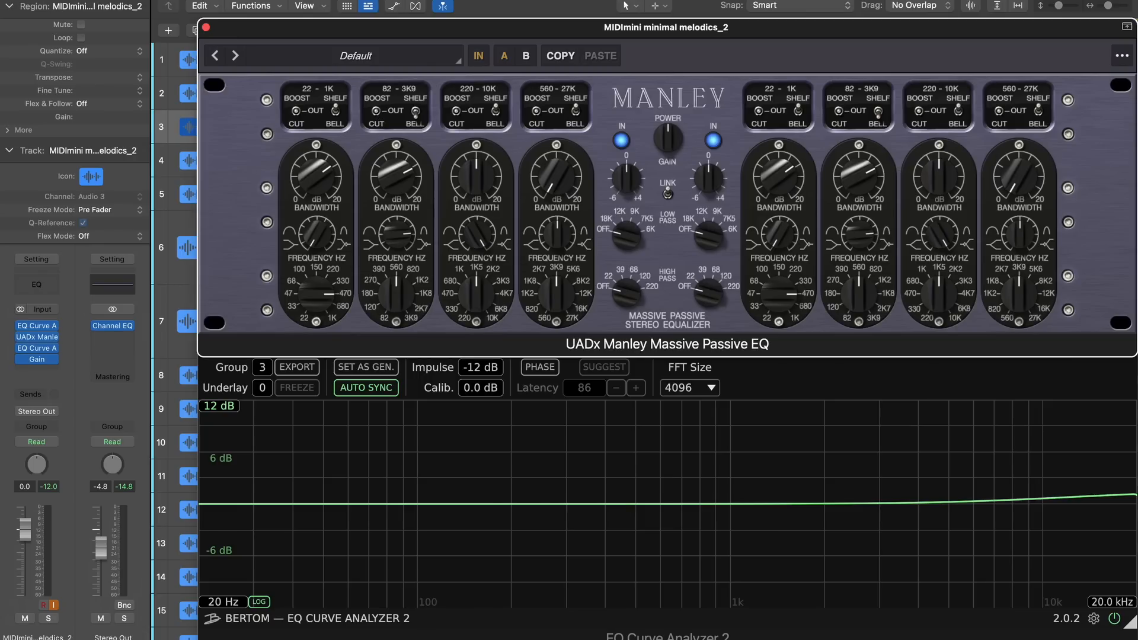
# Engage a boost on the Manley's 82–3K9 bell band and view the matching Channel EQ curve on track 1
pyautogui.click(377, 112)
pyautogui.click(188, 59)
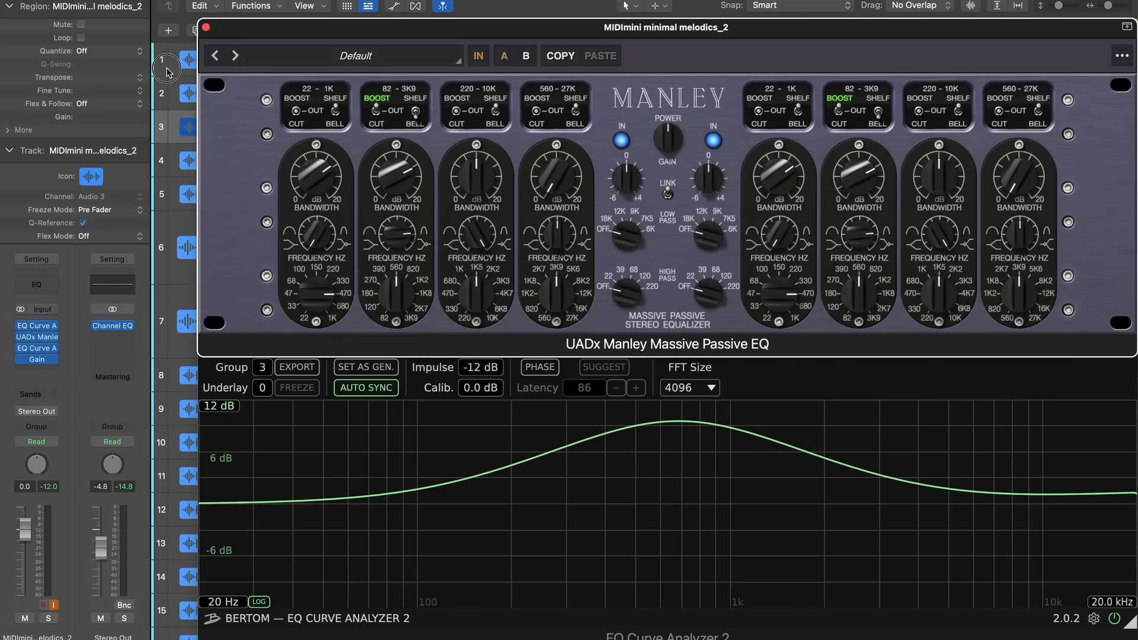
pyautogui.click(38, 349)
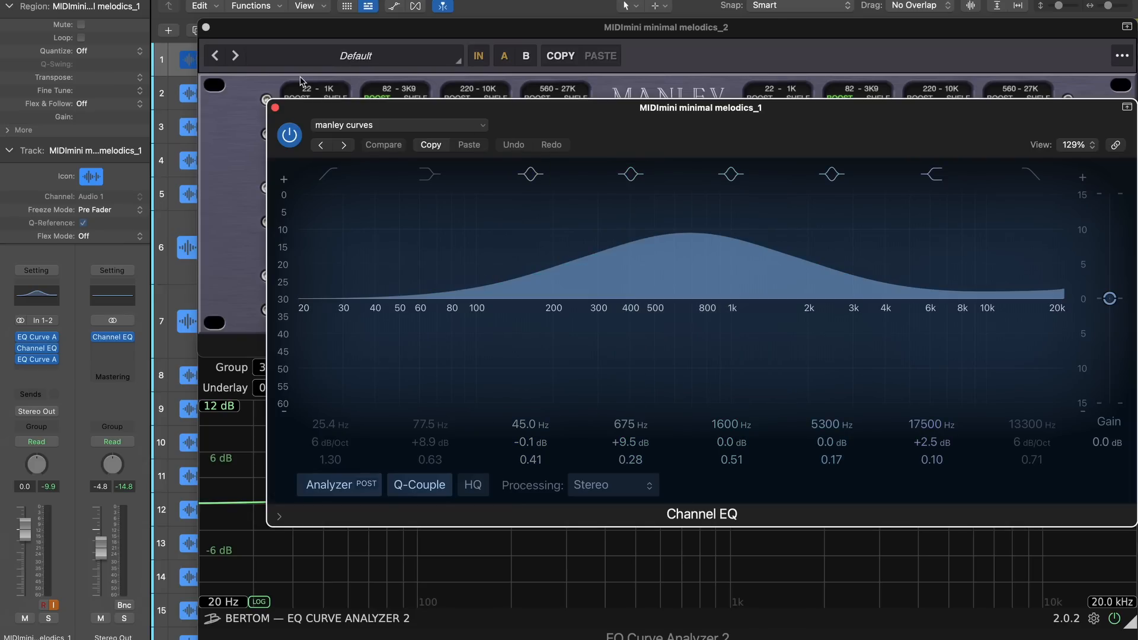
pyautogui.click(276, 111)
# Set the analyzer's underlay to group 13 and compare curves by moving the Manley's bell to 390 Hz and back to 560 Hz
pyautogui.click(261, 389)
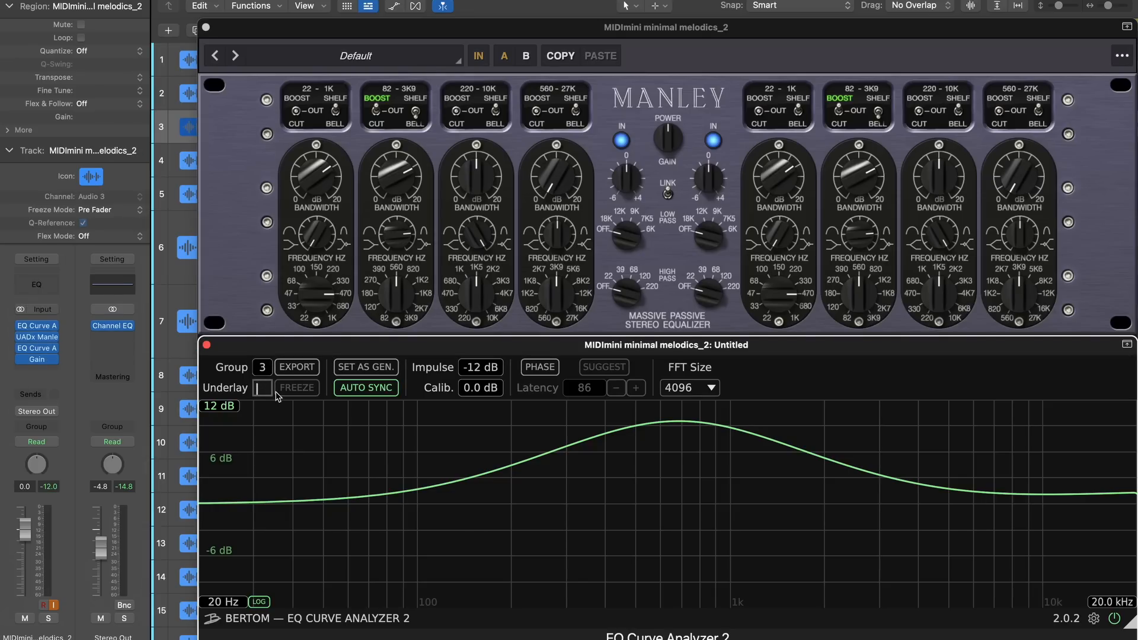
pyautogui.press('Return')
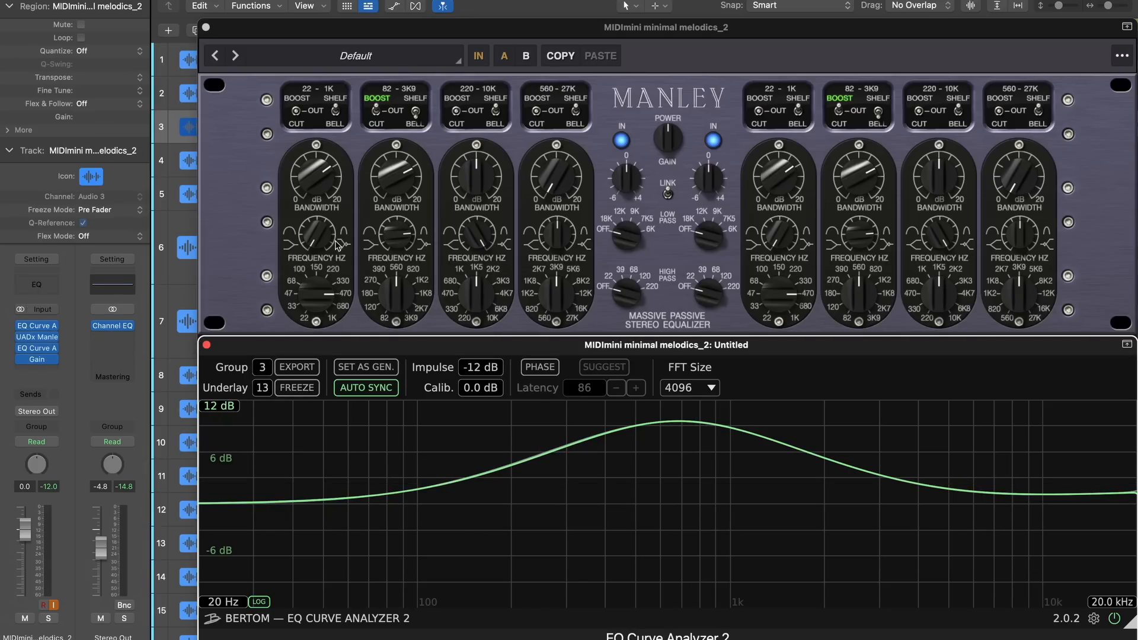
pyautogui.moveTo(394, 287); pyautogui.dragTo(391, 301)
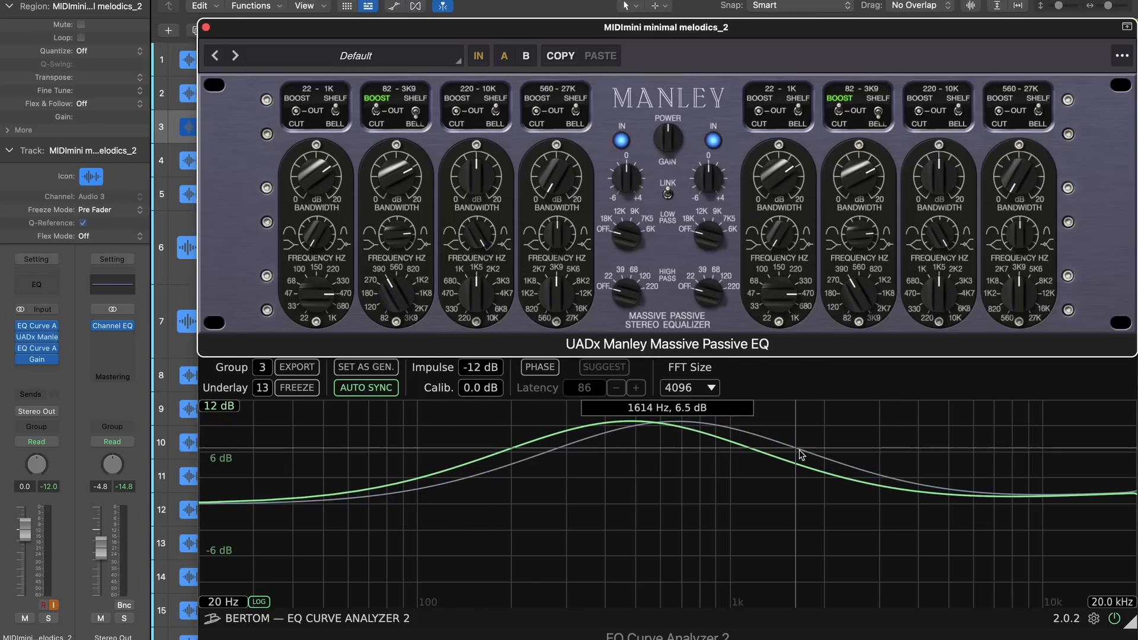
pyautogui.moveTo(390, 290)
pyautogui.mouseDown()
pyautogui.moveTo(389, 308)
pyautogui.moveTo(397, 269)
pyautogui.moveTo(398, 310)
pyautogui.mouseUp()
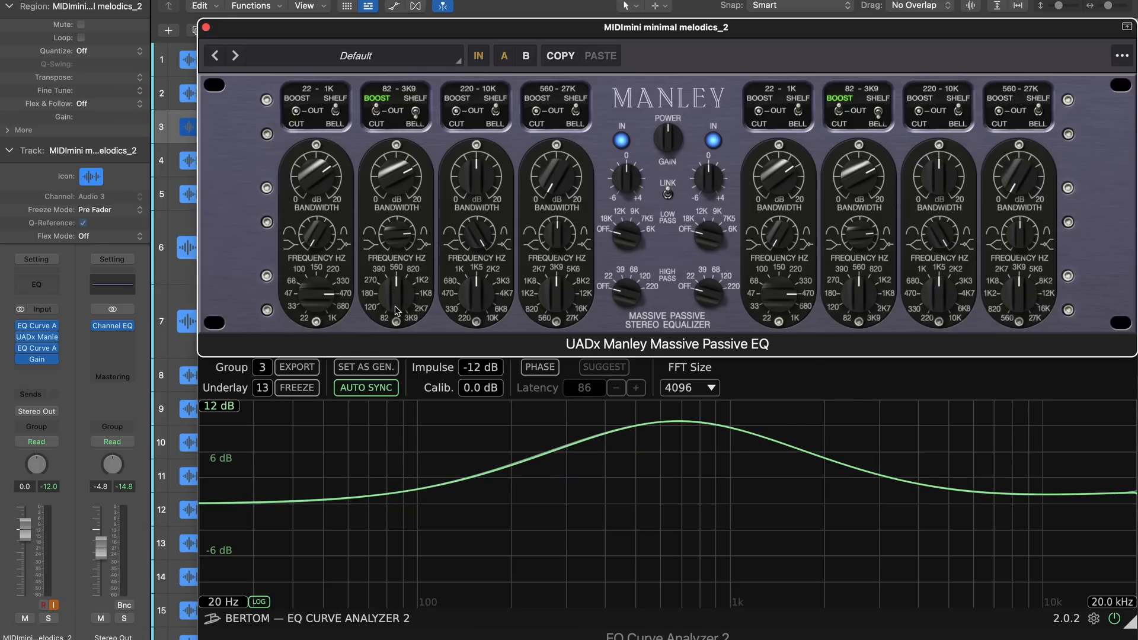
# Bypass both EQ Curve Analyzer instances on the Manley track and on the Channel EQ track
pyautogui.click(21, 348)
pyautogui.click(20, 326)
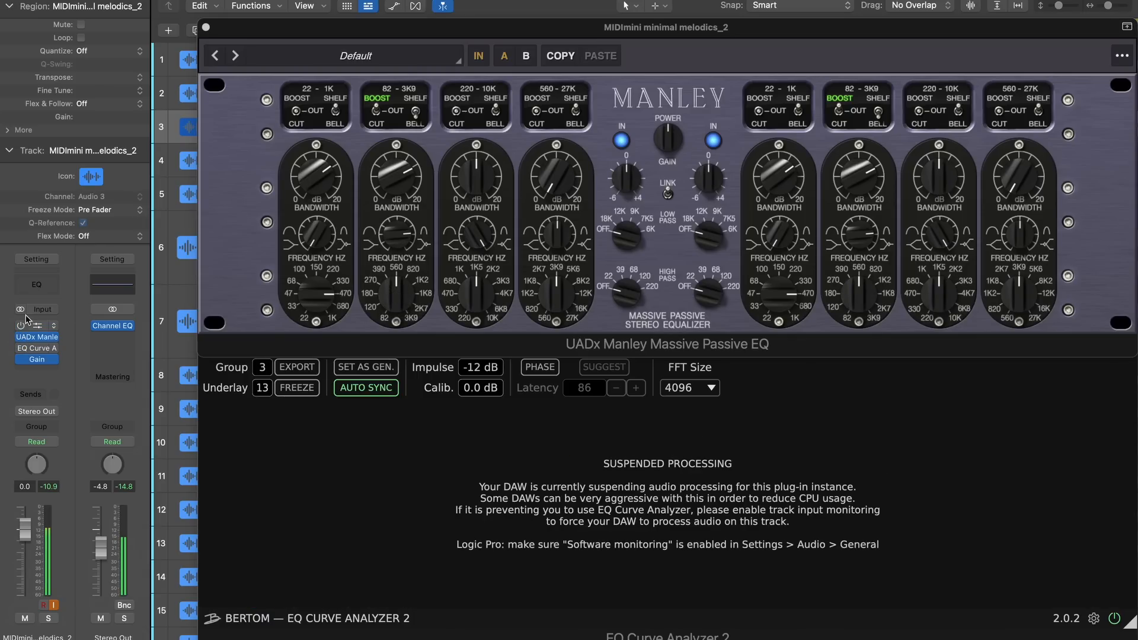
pyautogui.click(166, 72)
pyautogui.click(21, 360)
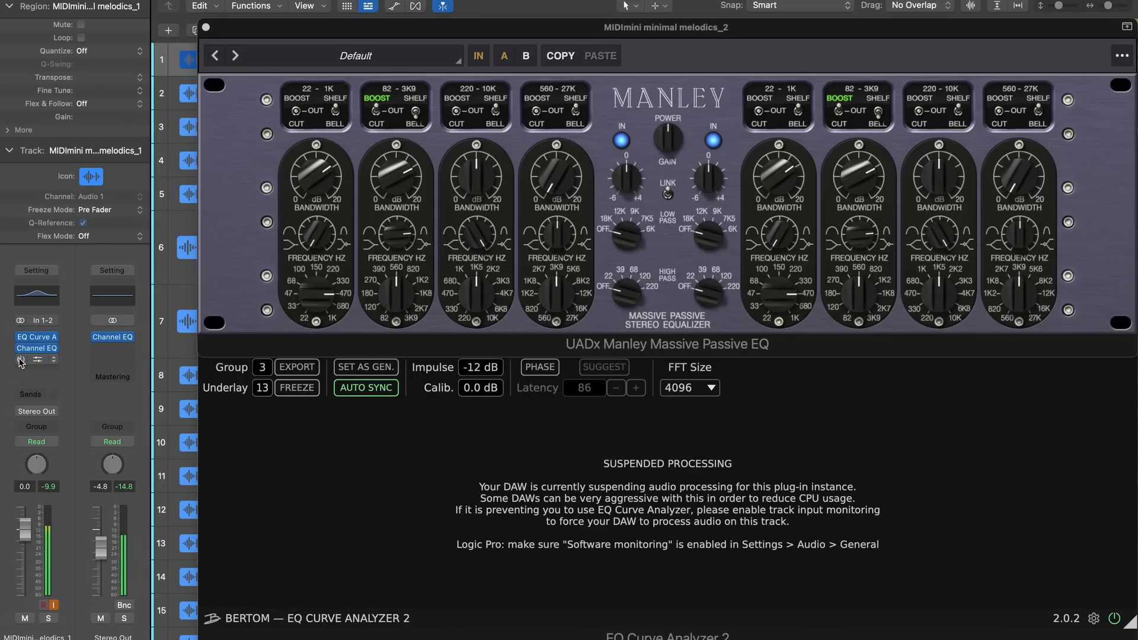
pyautogui.click(21, 336)
pyautogui.click(20, 338)
# Close the Manley, EQ Curve Analyzer and Gain plug-in windows
pyautogui.click(206, 28)
pyautogui.click(206, 345)
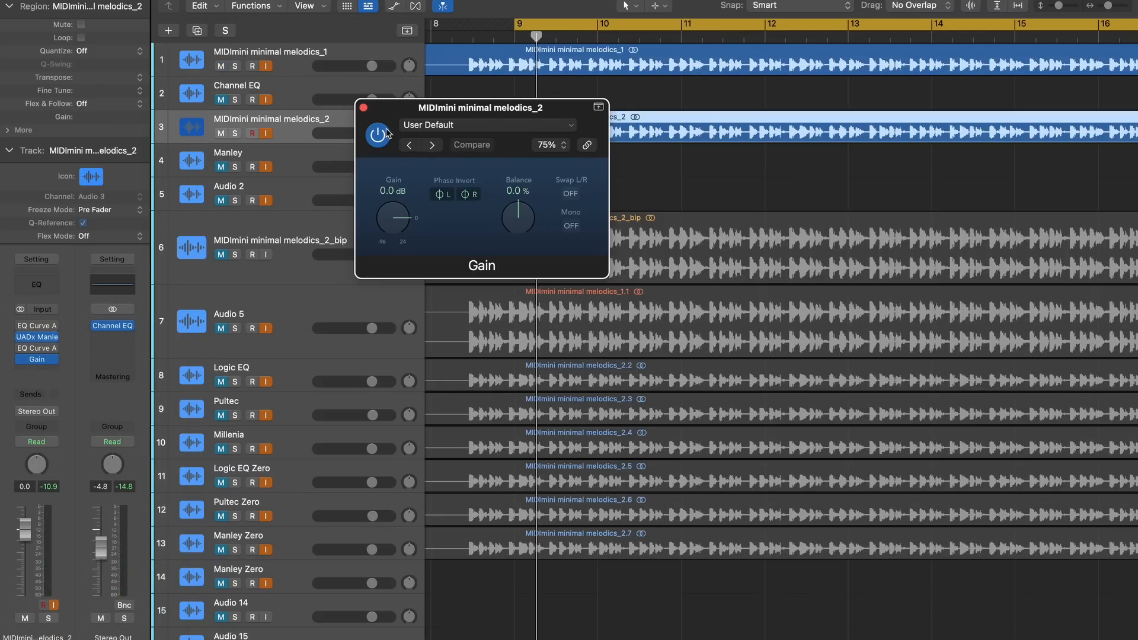
pyautogui.click(363, 107)
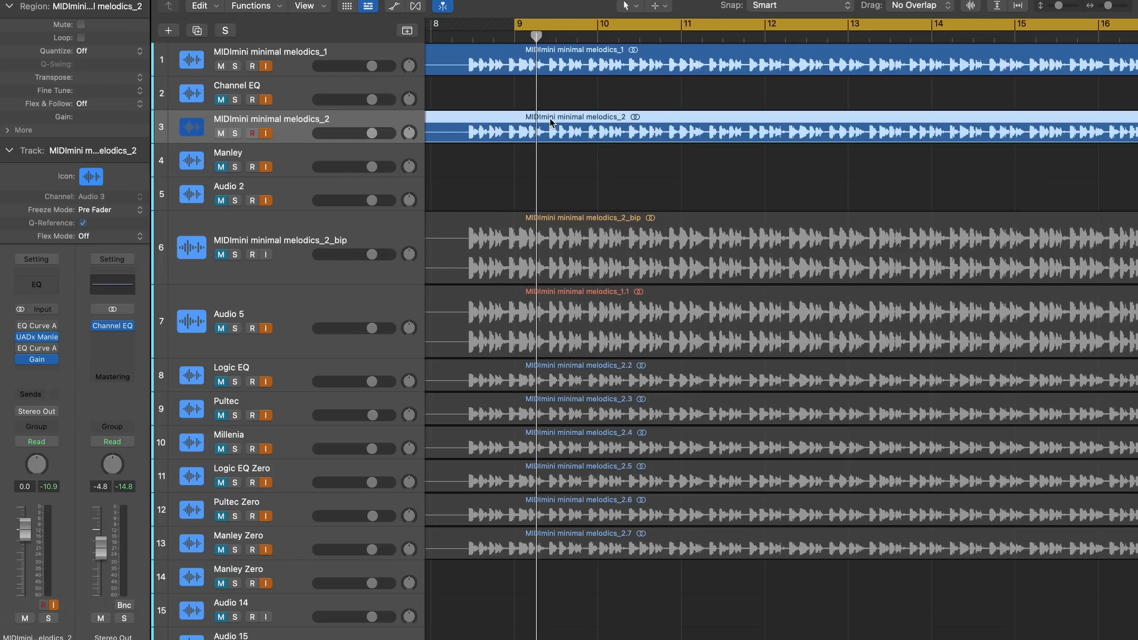
# Play the Channel EQ and Manley tracks together, comparing the sound with track 3 unmuted and muted, and reset the Stereo Out peak reading
pyautogui.press('space')
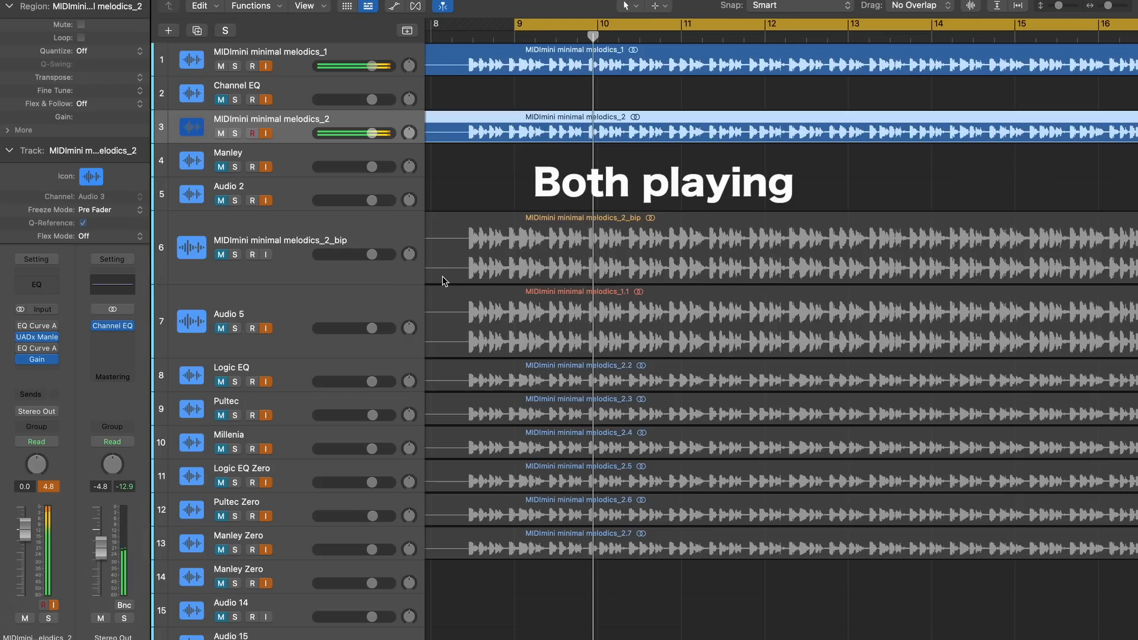
pyautogui.click(221, 132)
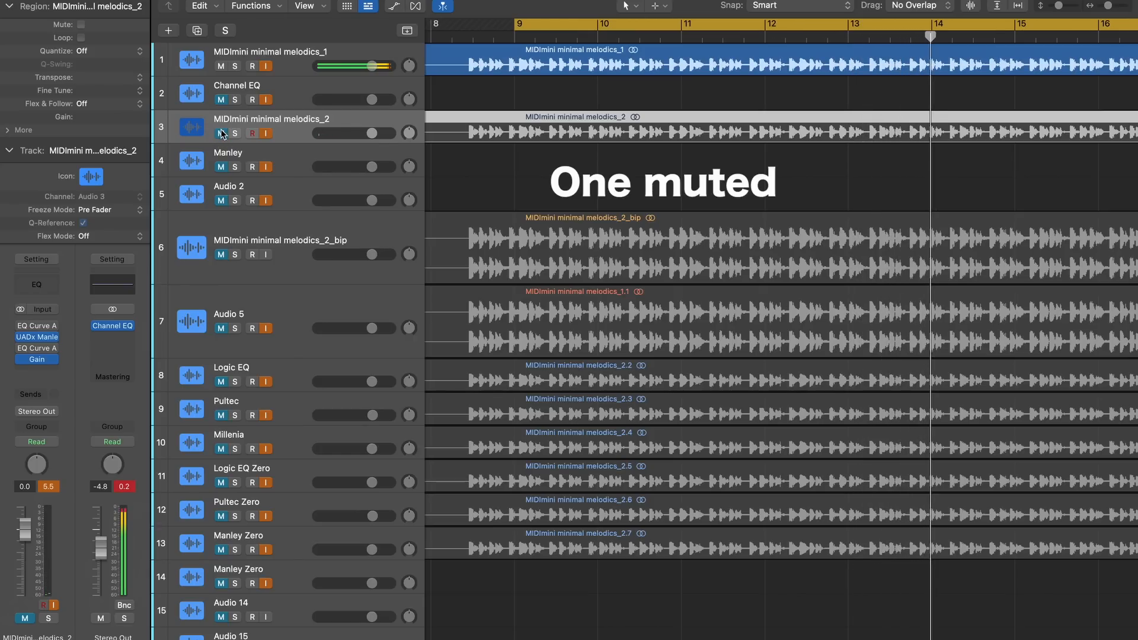
pyautogui.click(222, 132)
pyautogui.click(124, 487)
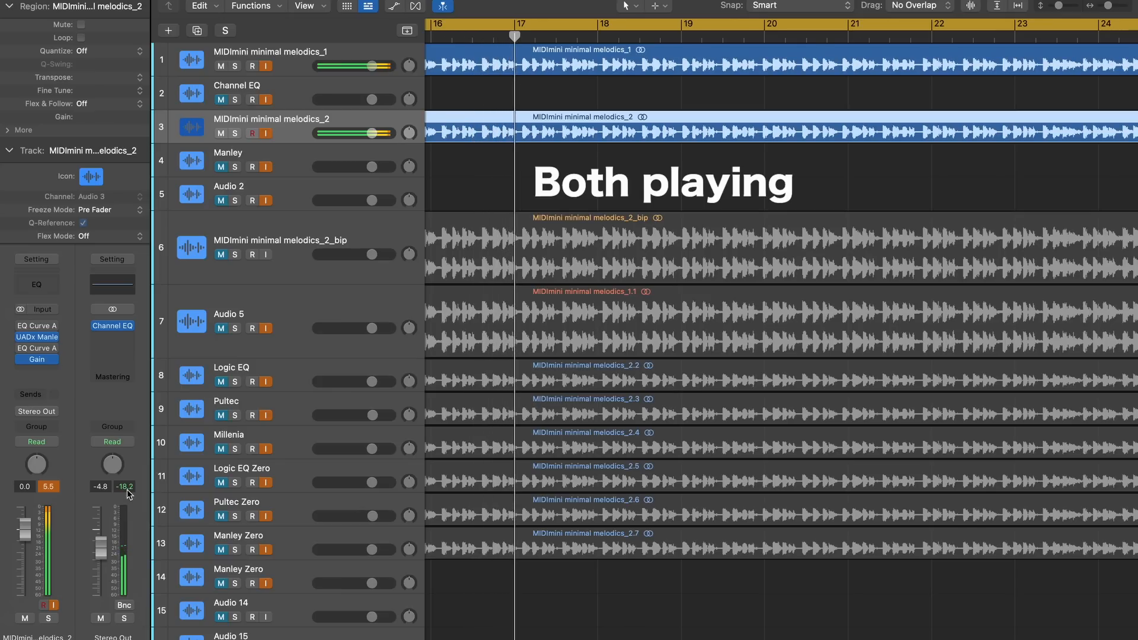
pyautogui.click(221, 133)
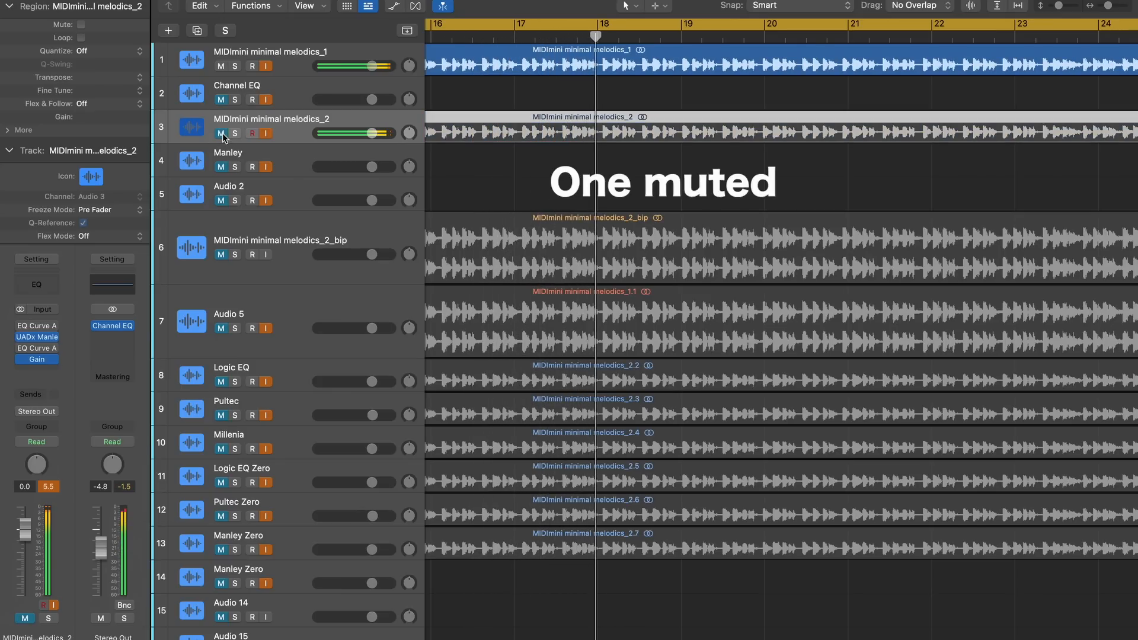
pyautogui.click(221, 134)
# Open the Channel EQ on the Stereo Out and examine its spectrum while muting and unmuting track 3
pyautogui.moveTo(36, 356)
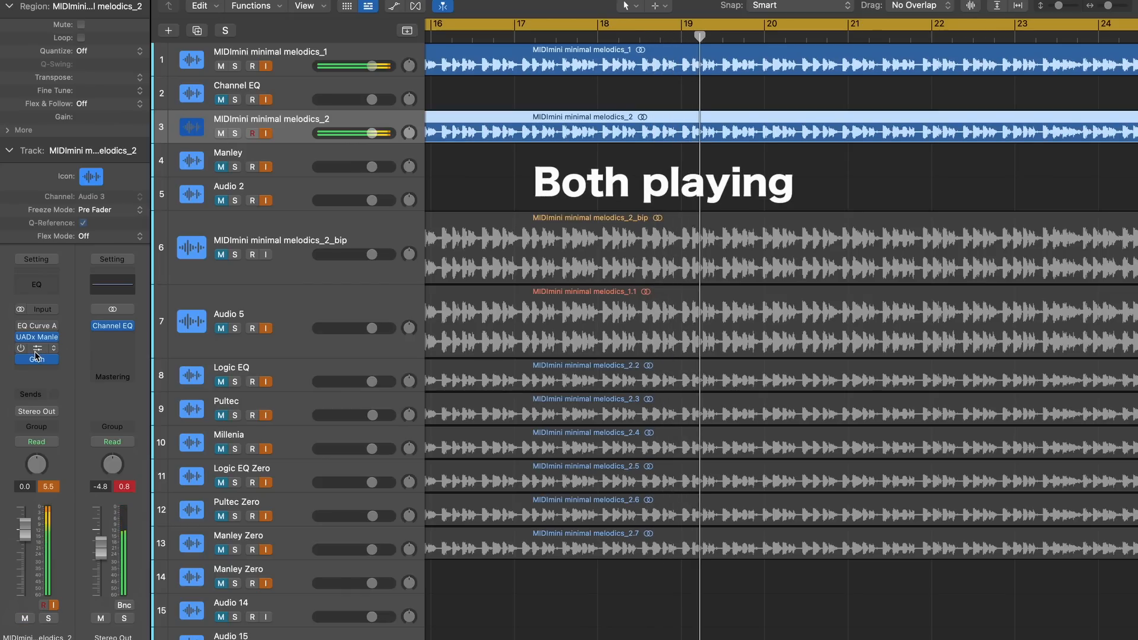
pyautogui.click(115, 327)
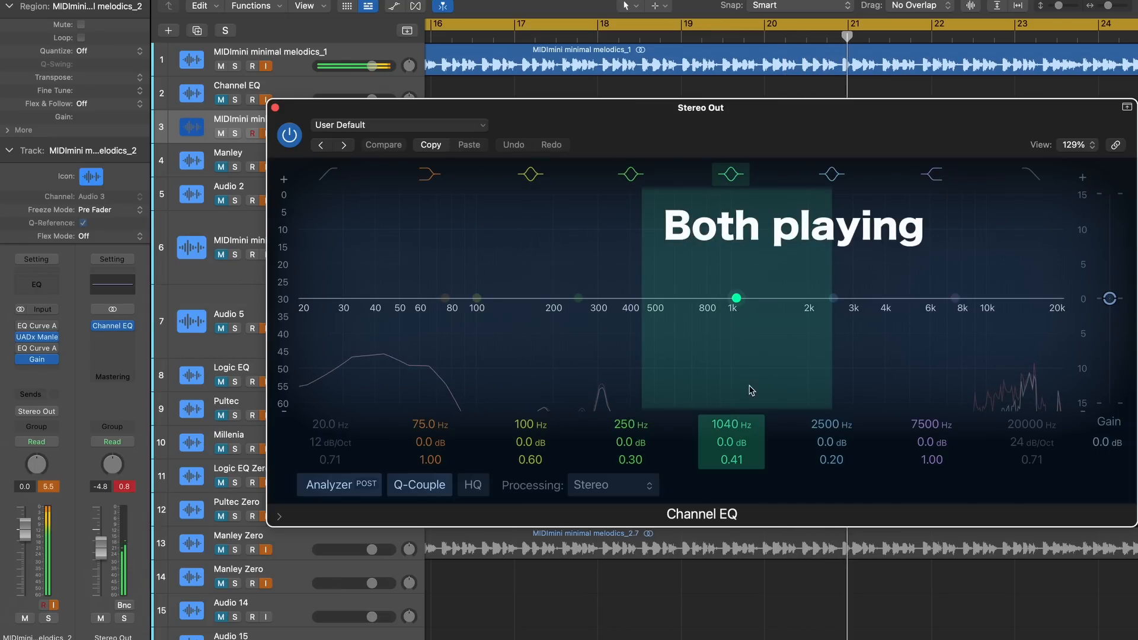
pyautogui.click(221, 133)
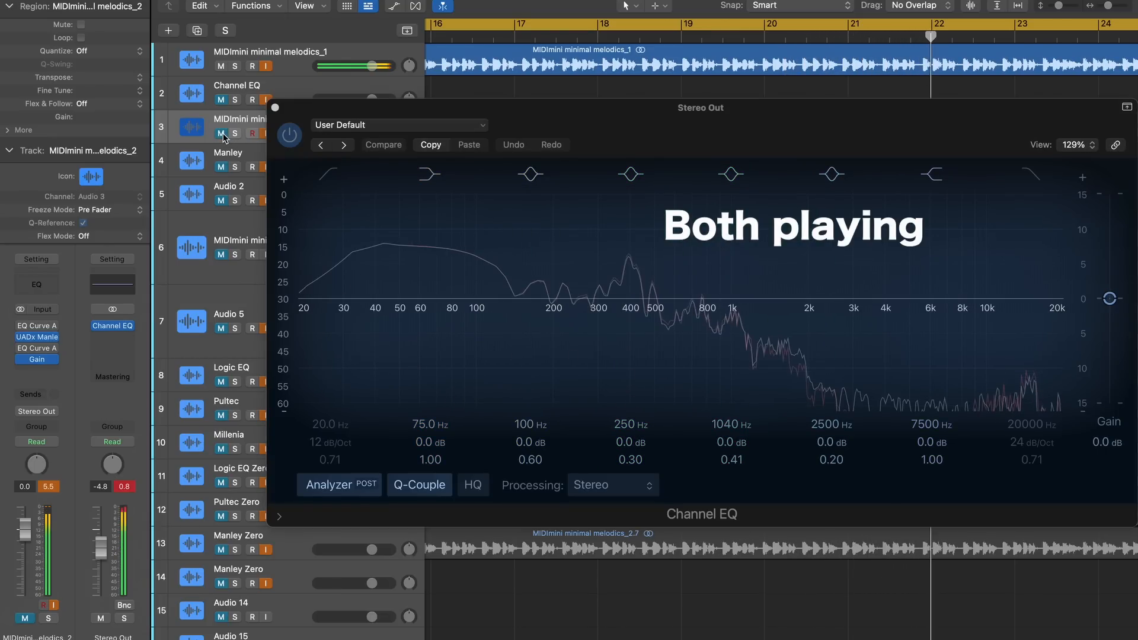
pyautogui.click(221, 133)
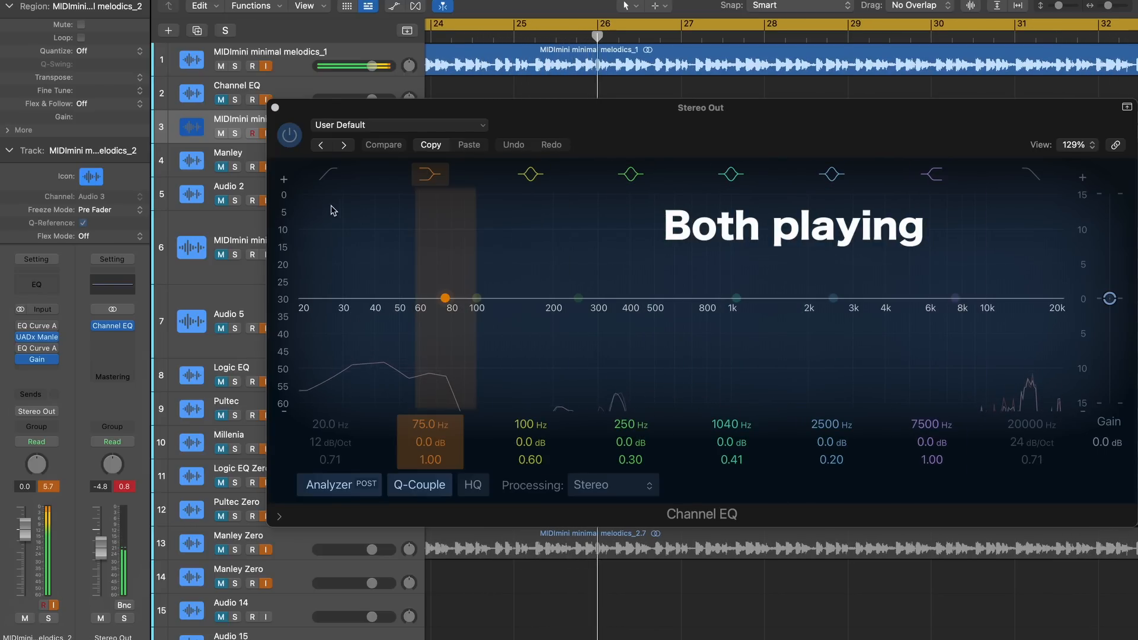
# Alternate the mutes on tracks 1 and 3 to compare the Logic EQ and UAD Manley signals individually
pyautogui.click(223, 135)
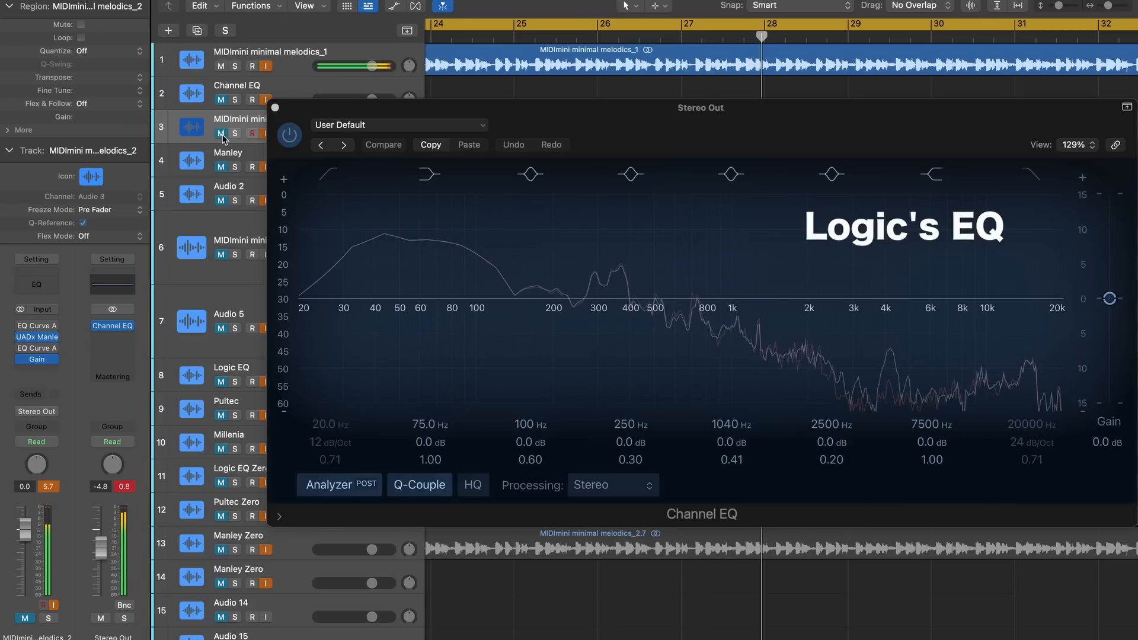
pyautogui.click(222, 66)
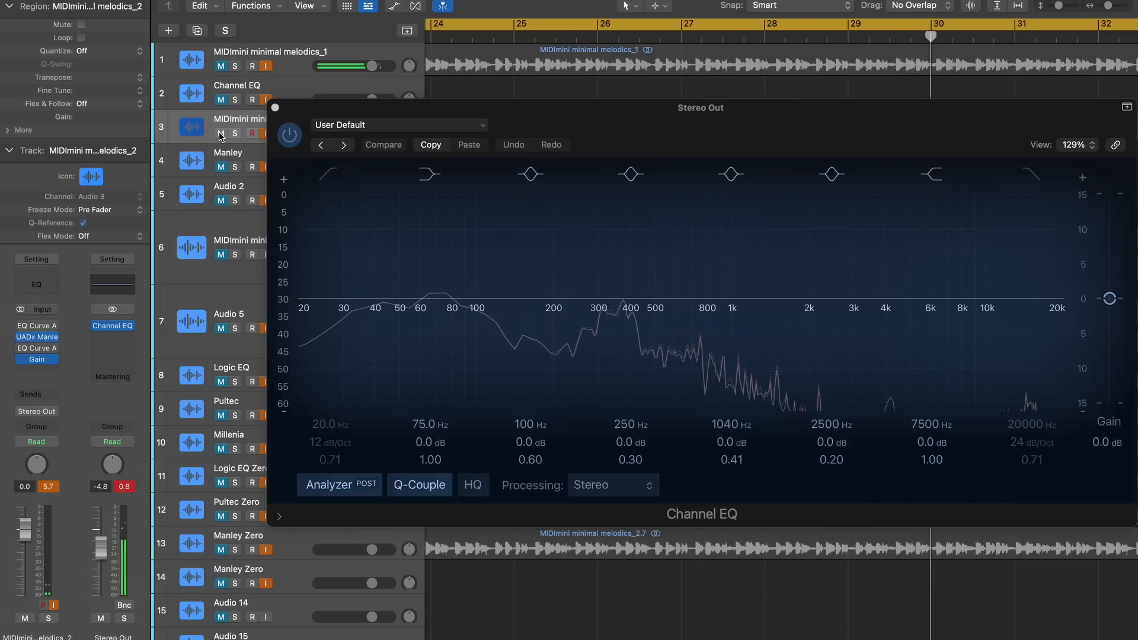
pyautogui.click(220, 135)
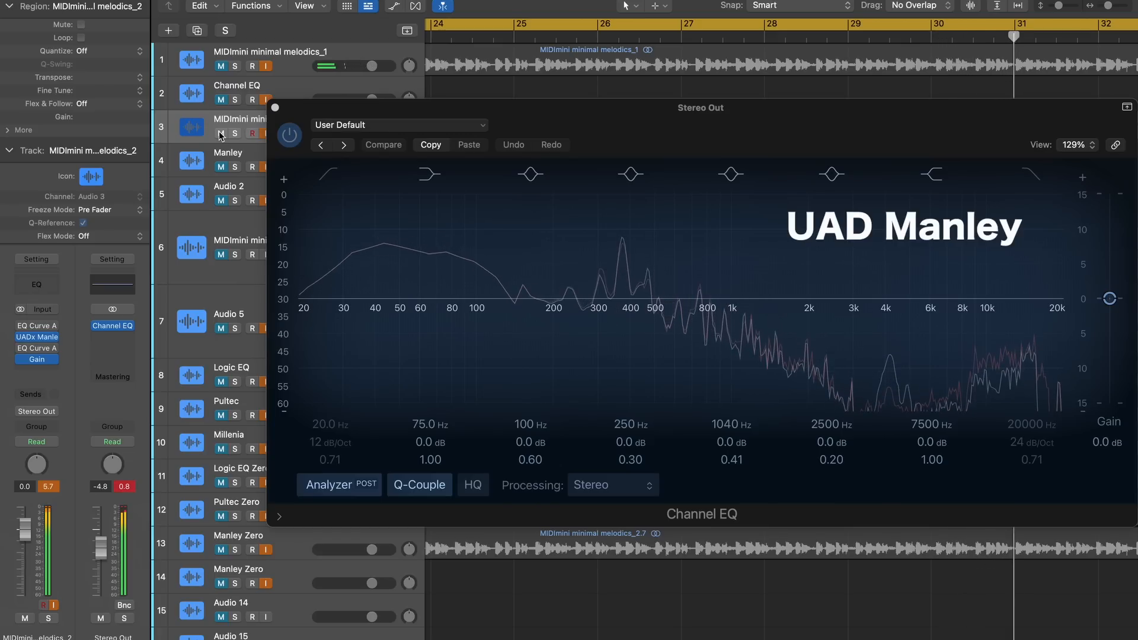
pyautogui.click(221, 135)
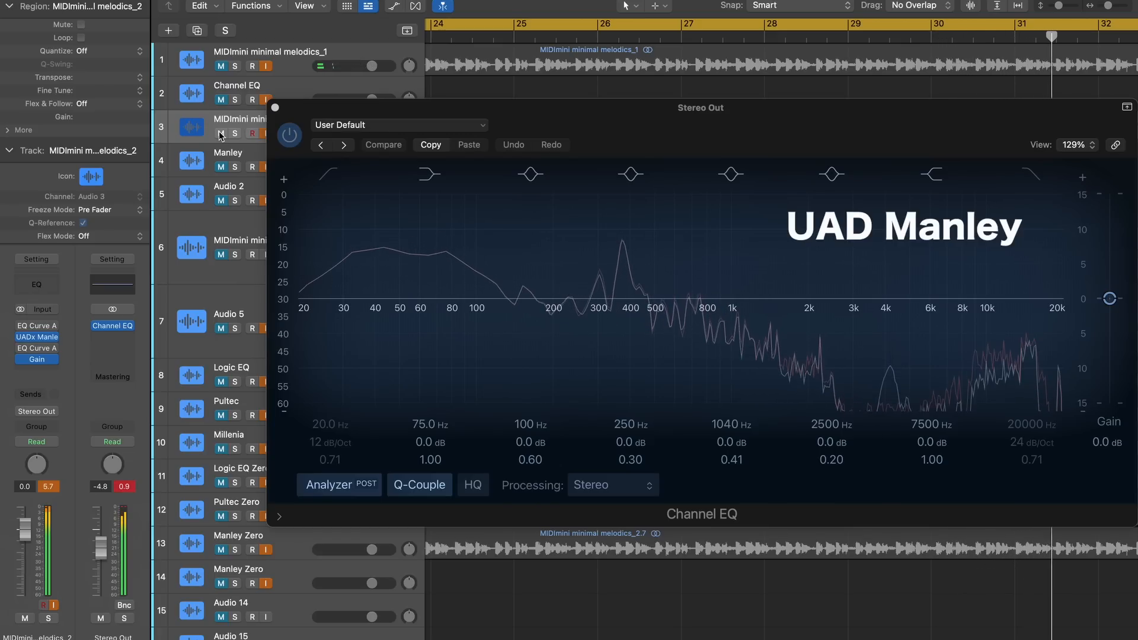
pyautogui.click(220, 66)
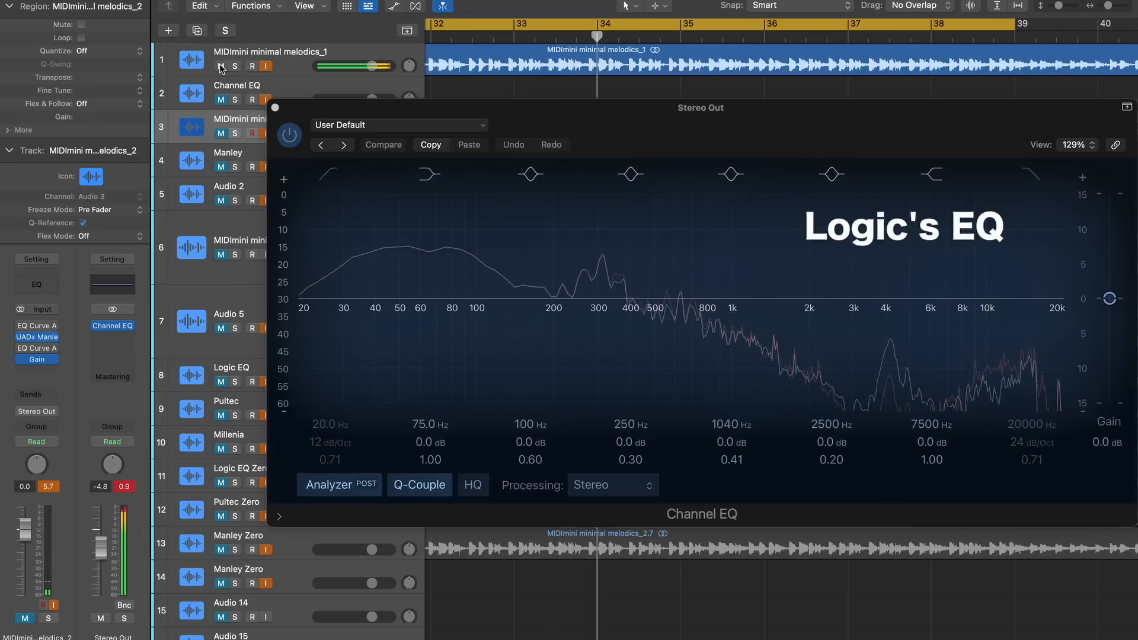
# Mute track 1, unmute MIDImini minimal melodics_2_bip and Audio 5, and play those two tracks together
pyautogui.click(221, 66)
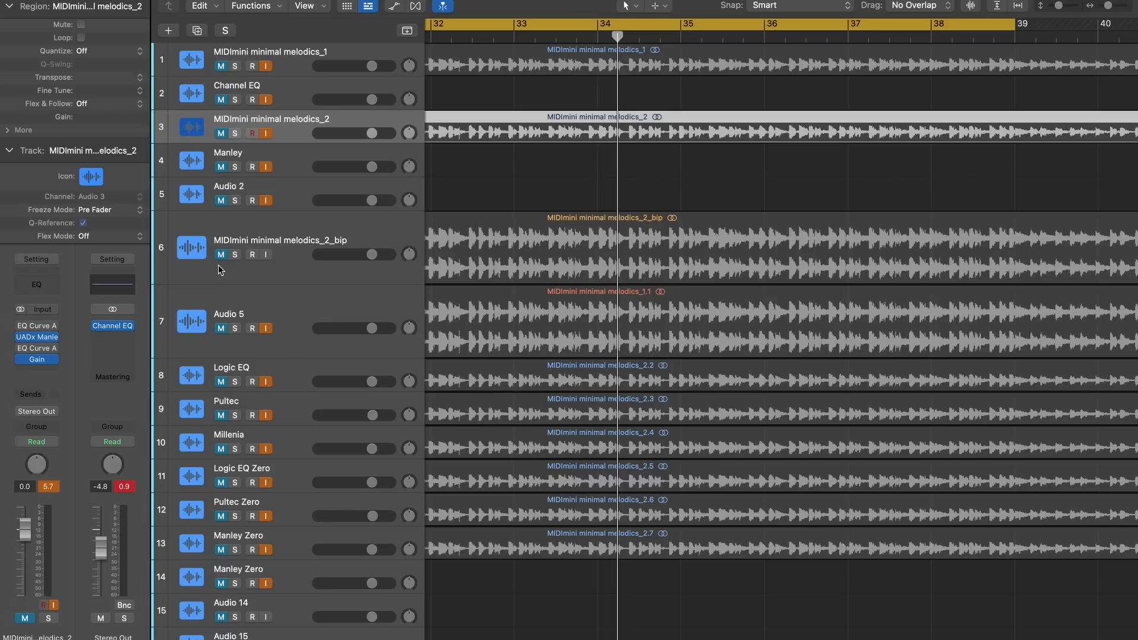
pyautogui.click(220, 255)
pyautogui.click(220, 329)
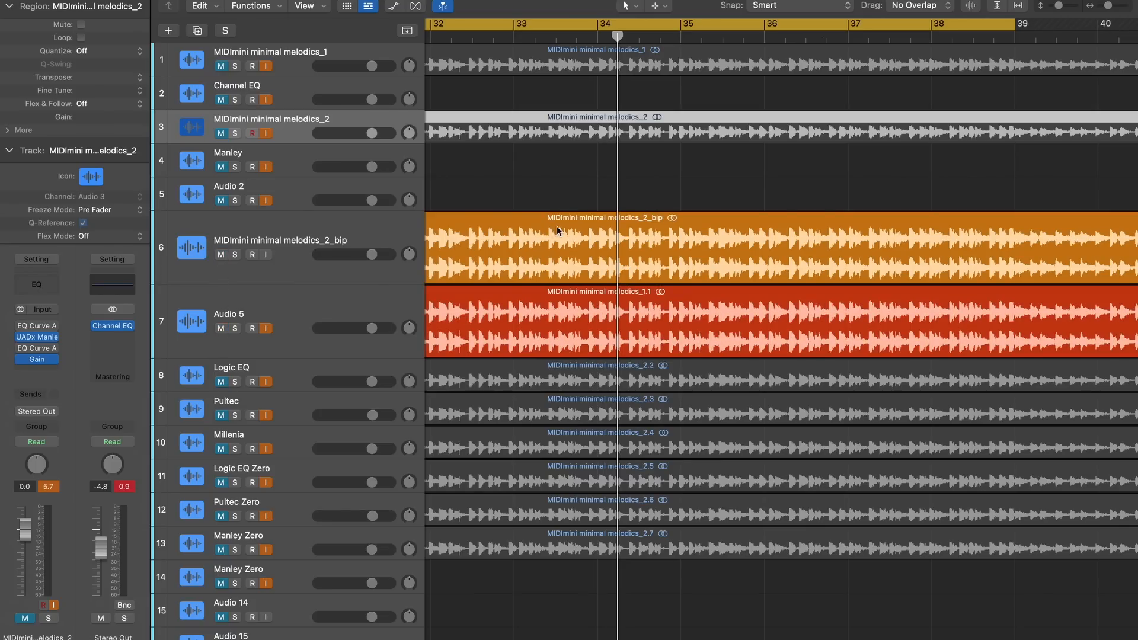
pyautogui.press('space')
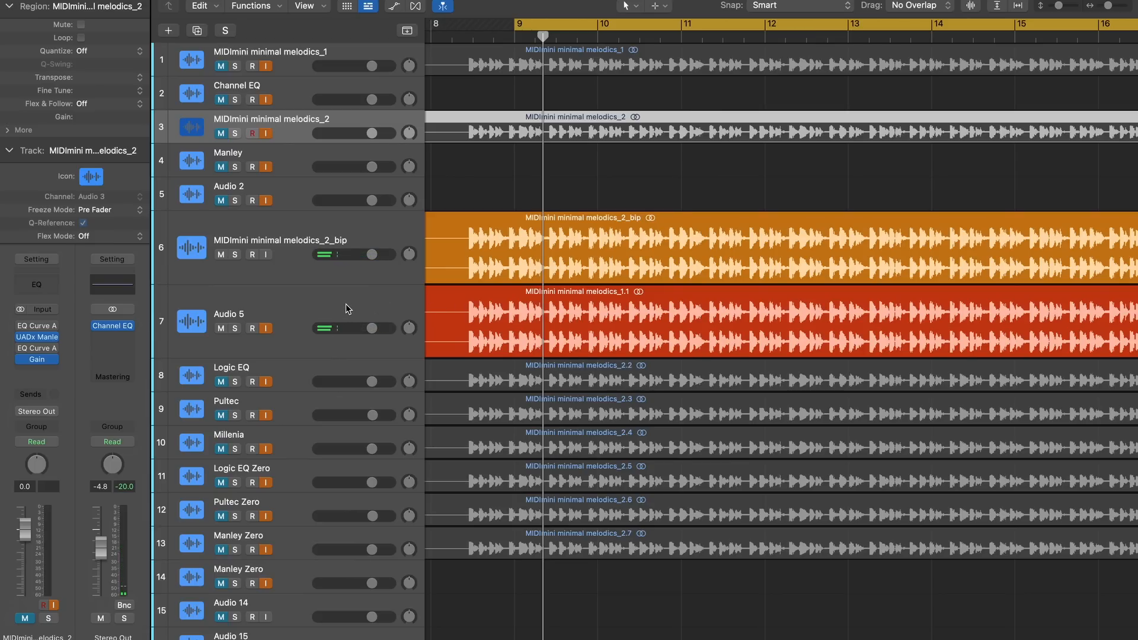
# Examine the waveforms of MIDImini minimal melodics_2_bip and Audio 5 up close around bar 9 to compare their polarity
pyautogui.click(346, 305)
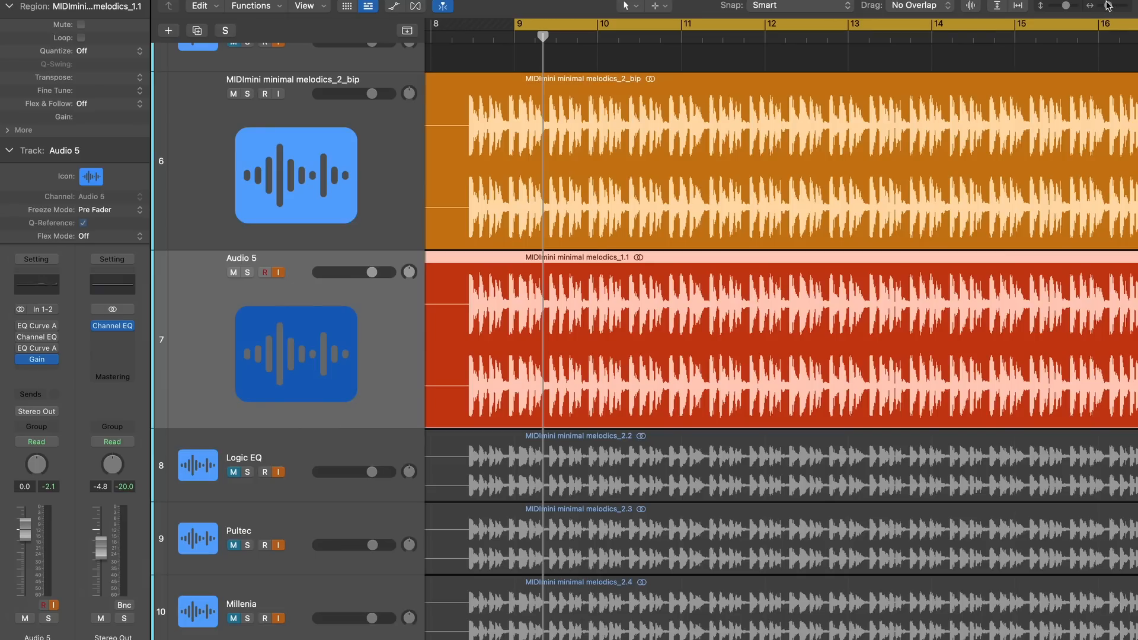
pyautogui.moveTo(1110, 6); pyautogui.dragTo(1132, 12)
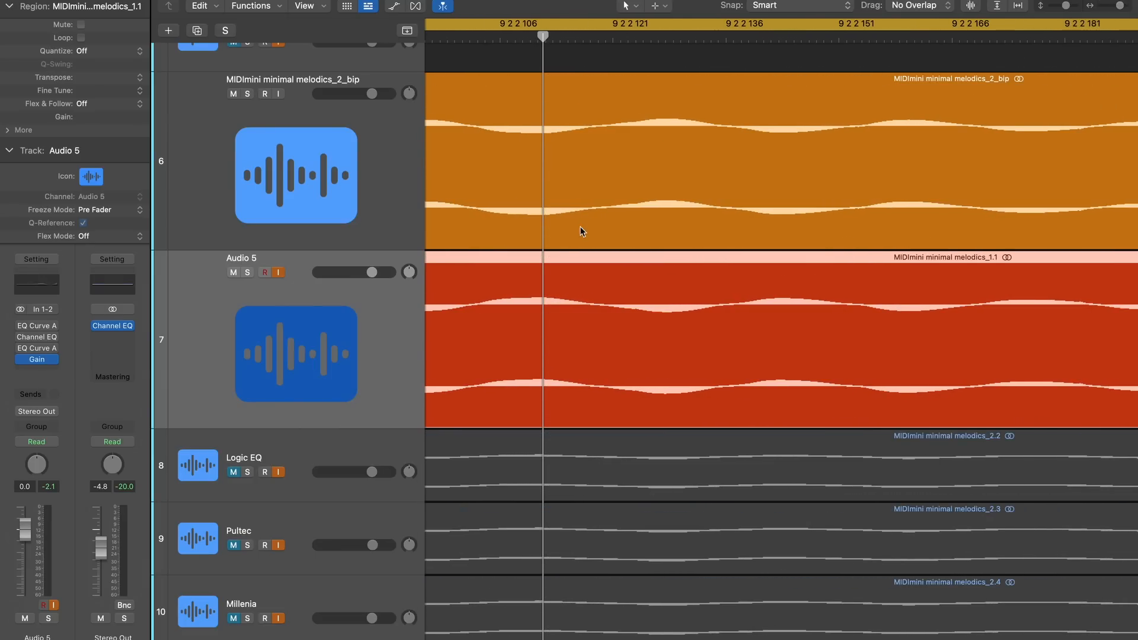
pyautogui.hscroll(-3, 554, 261)
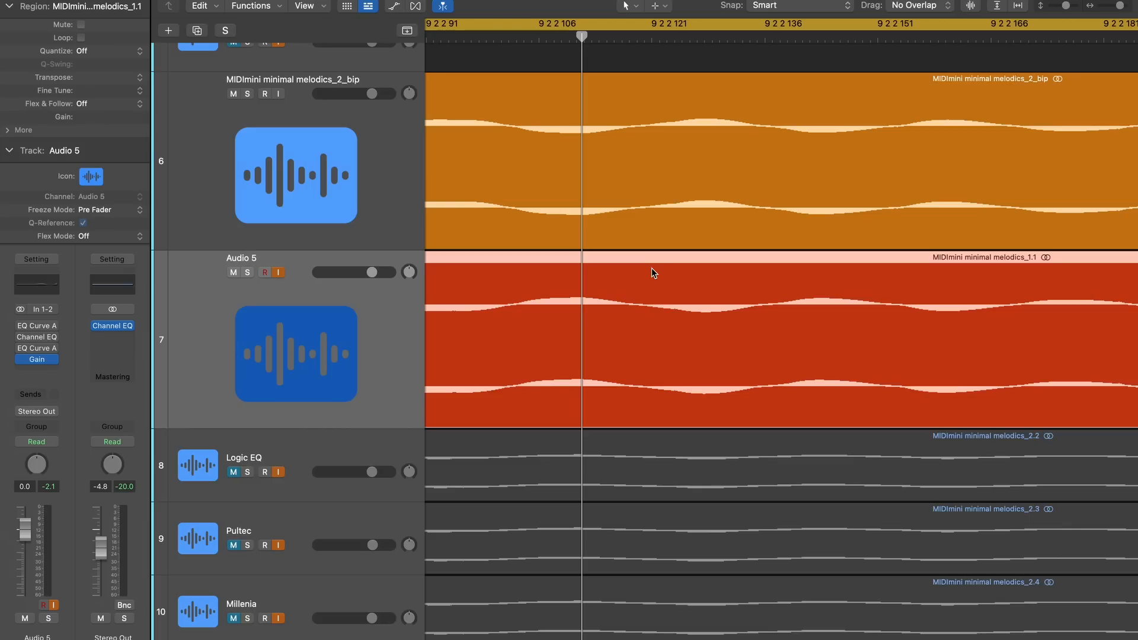
pyautogui.press('super+Left')
pyautogui.press('super+Left')
pyautogui.press('super+Left')
pyautogui.press('super+Left')
pyautogui.press('super+Left')
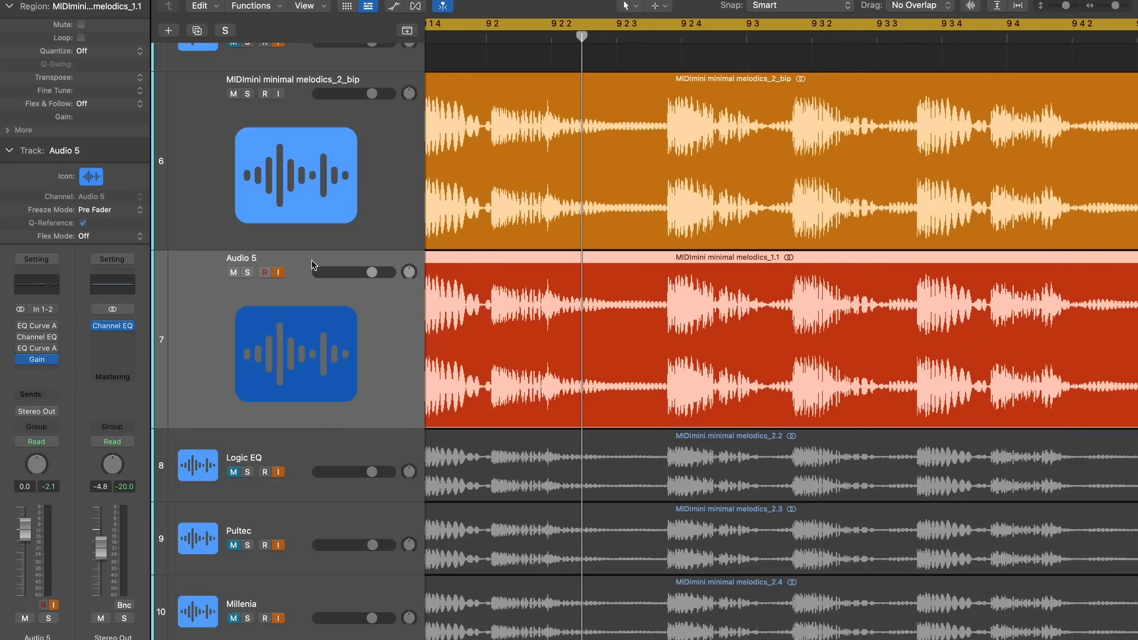
# Play MIDImini minimal melodics_2_bip with Audio 5 muted and unmuted to compare the combined and single-track sound
pyautogui.press('space')
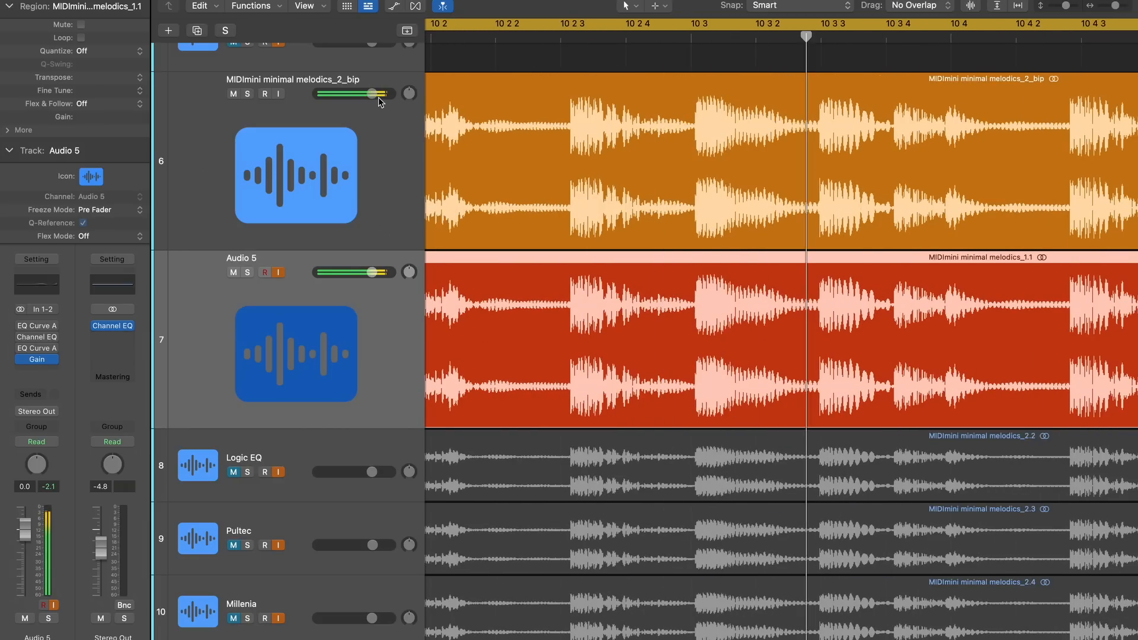
pyautogui.click(233, 273)
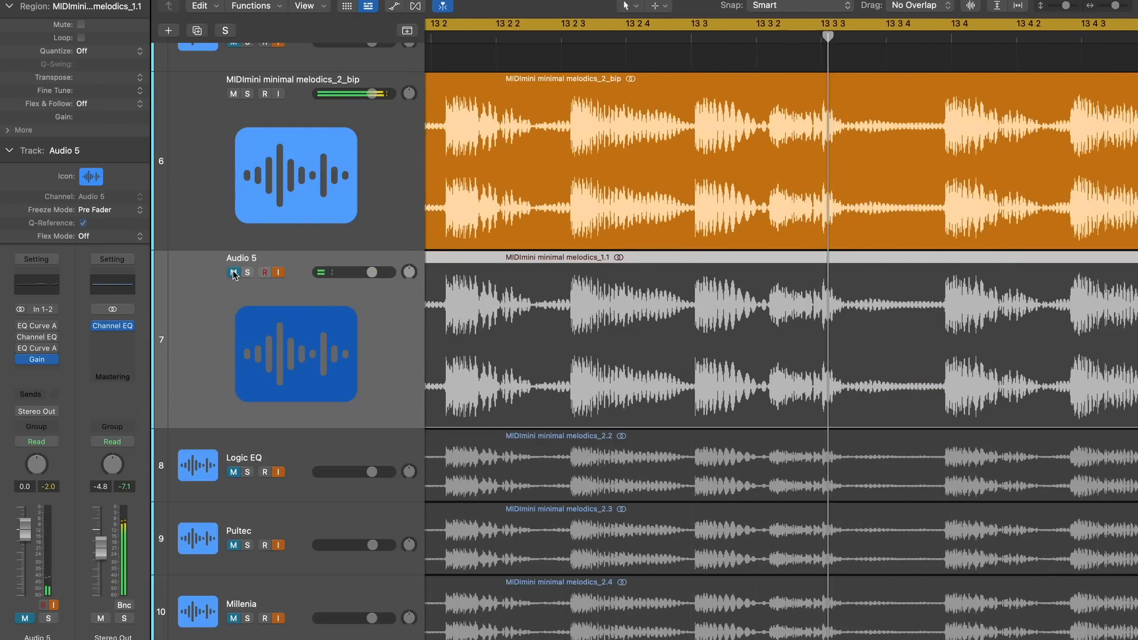
pyautogui.click(233, 272)
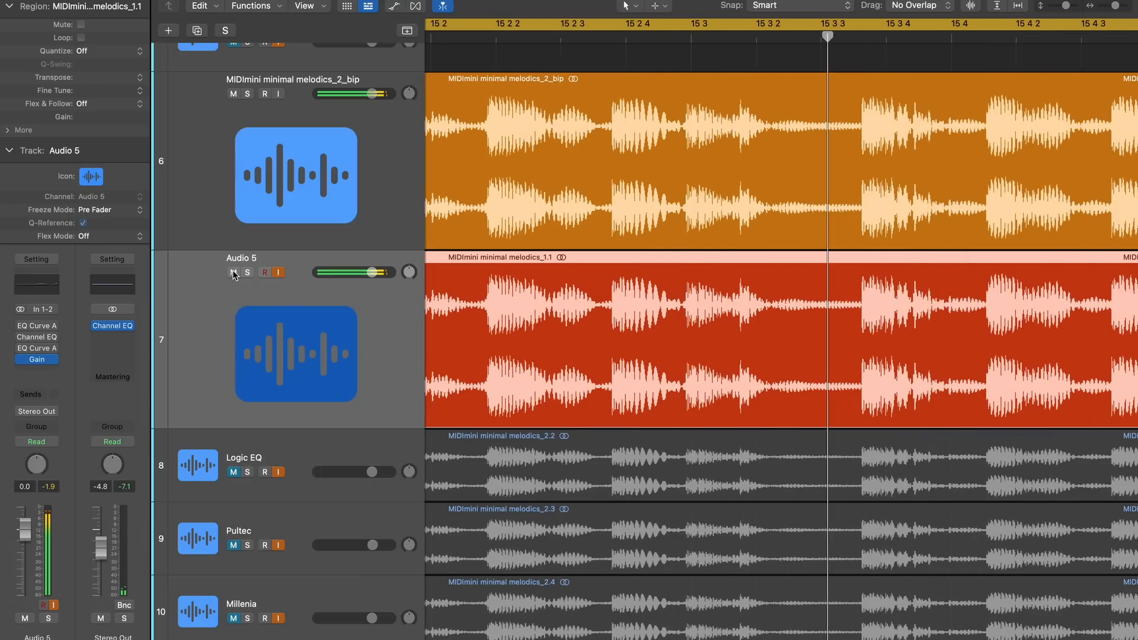
pyautogui.click(234, 273)
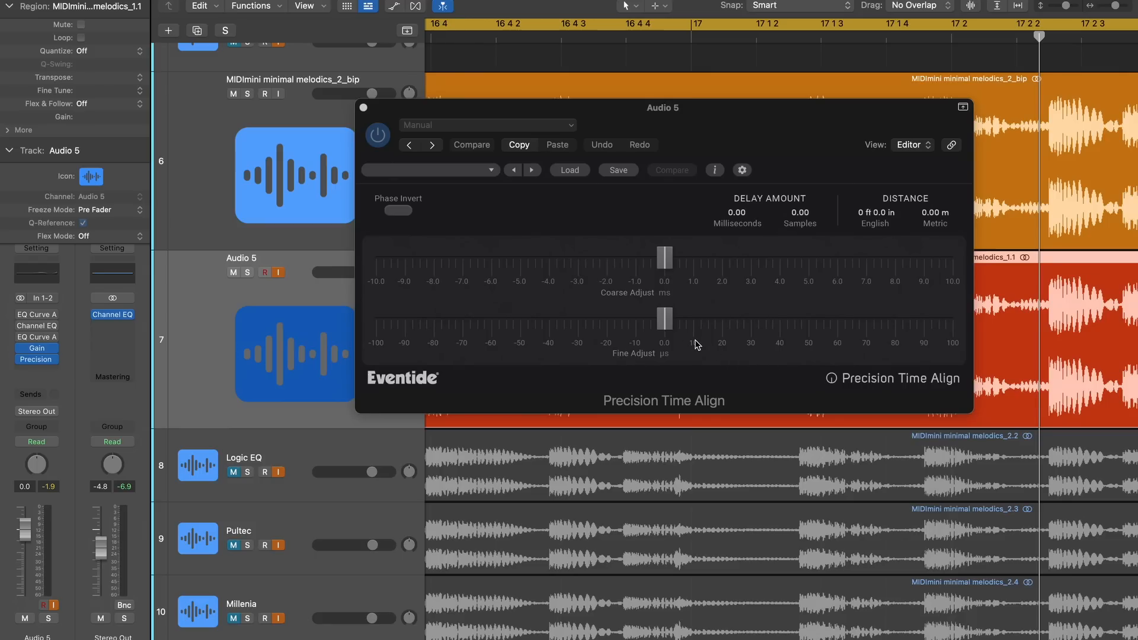
# Try a delay of about -2.28 ms on Audio 5 with and without Phase Invert in Precision Time Align, and bypass the plug-in
pyautogui.press('space')
pyautogui.moveTo(666, 321); pyautogui.dragTo(884, 320)
pyautogui.moveTo(665, 258); pyautogui.dragTo(600, 259)
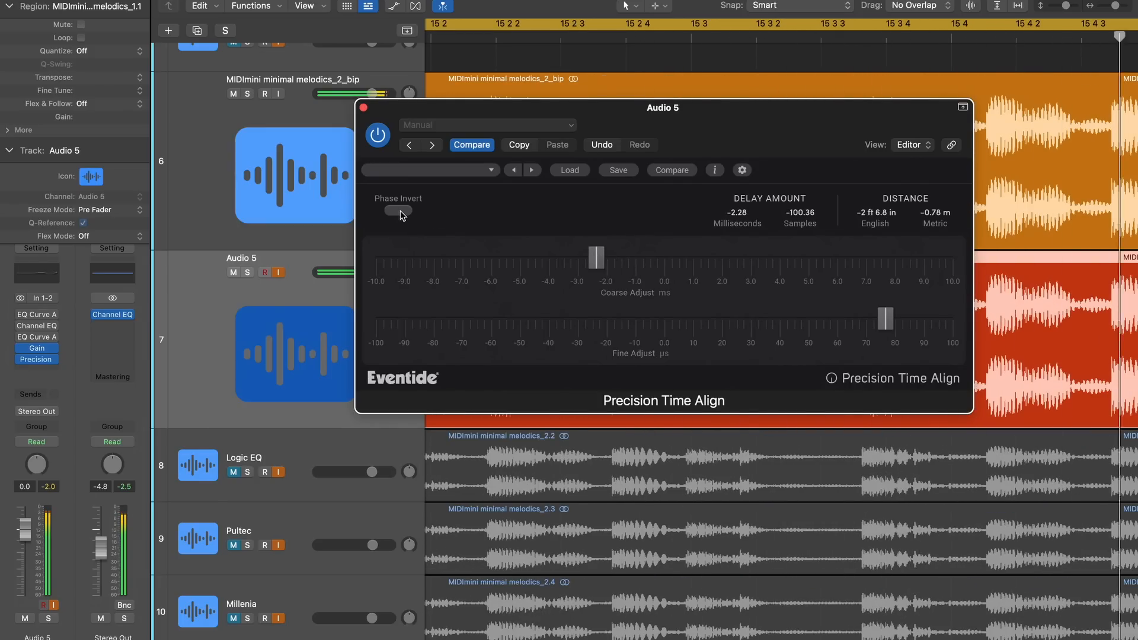
pyautogui.click(399, 211)
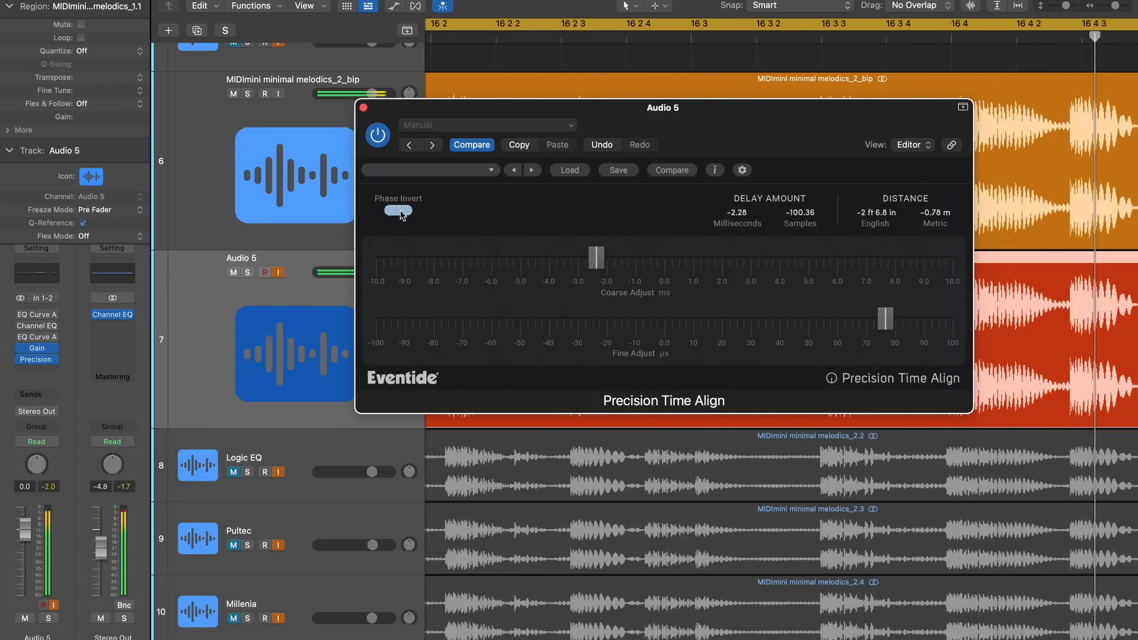
pyautogui.click(399, 211)
pyautogui.moveTo(595, 259); pyautogui.dragTo(665, 259)
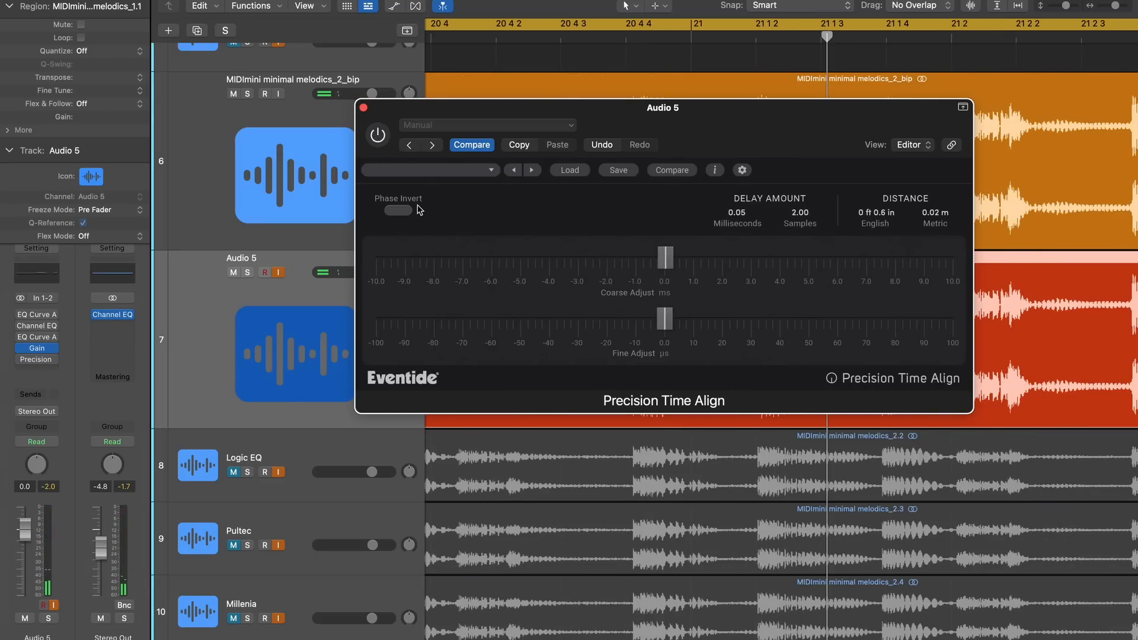
pyautogui.click(363, 107)
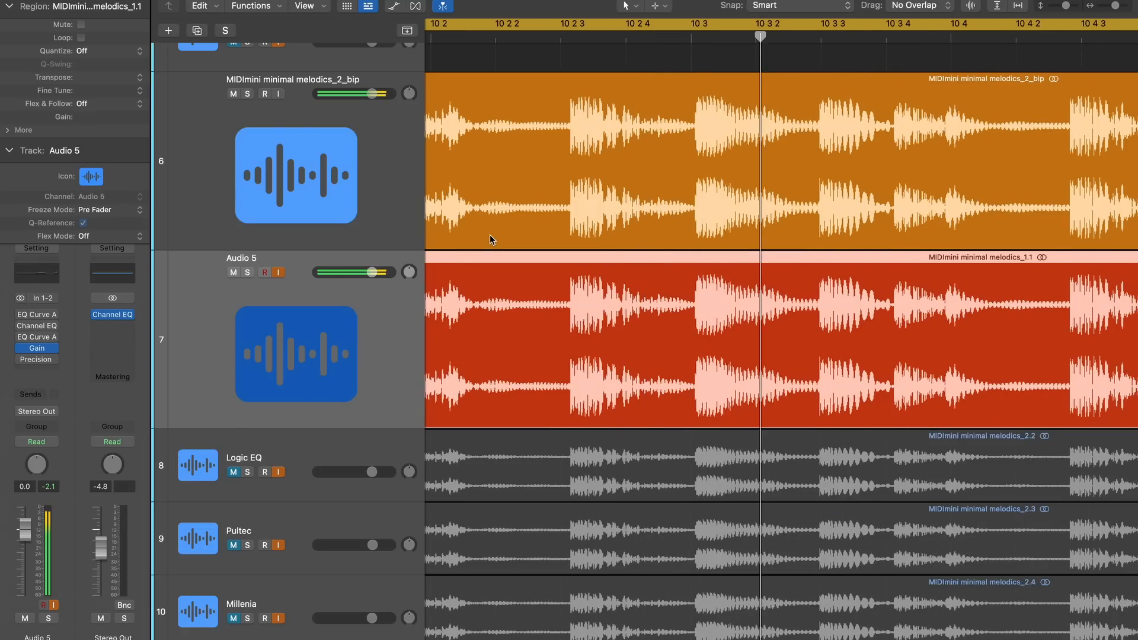
# Mute tracks 6 and 7, unmute tracks 1 and 3, and play them together again
pyautogui.scroll(10, 491, 226)
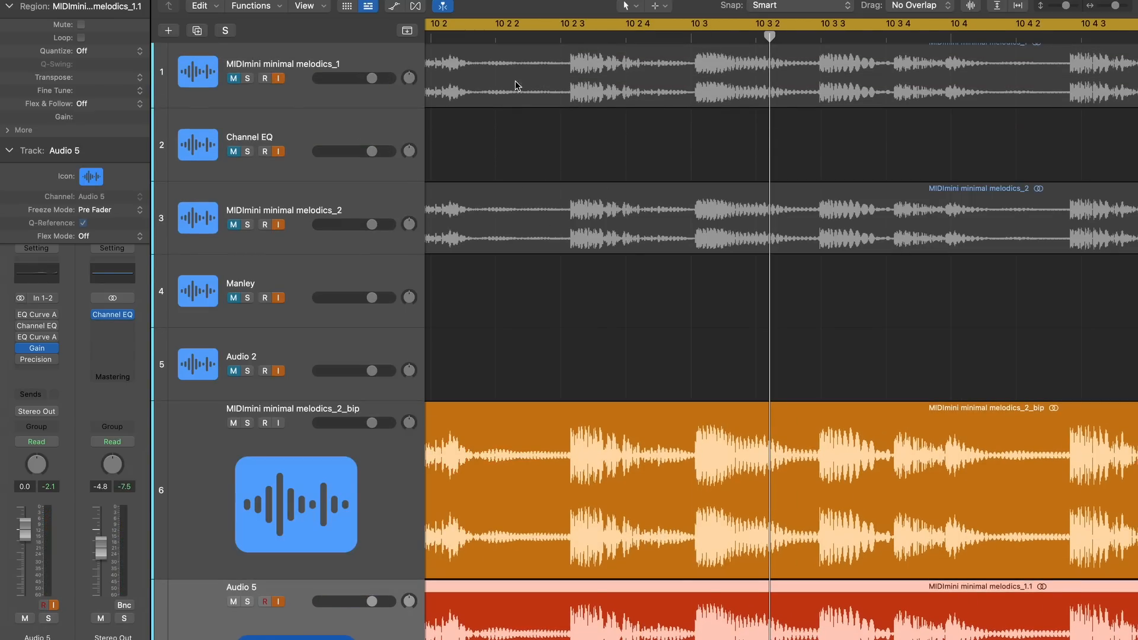
pyautogui.hscroll(-5, 584, 175)
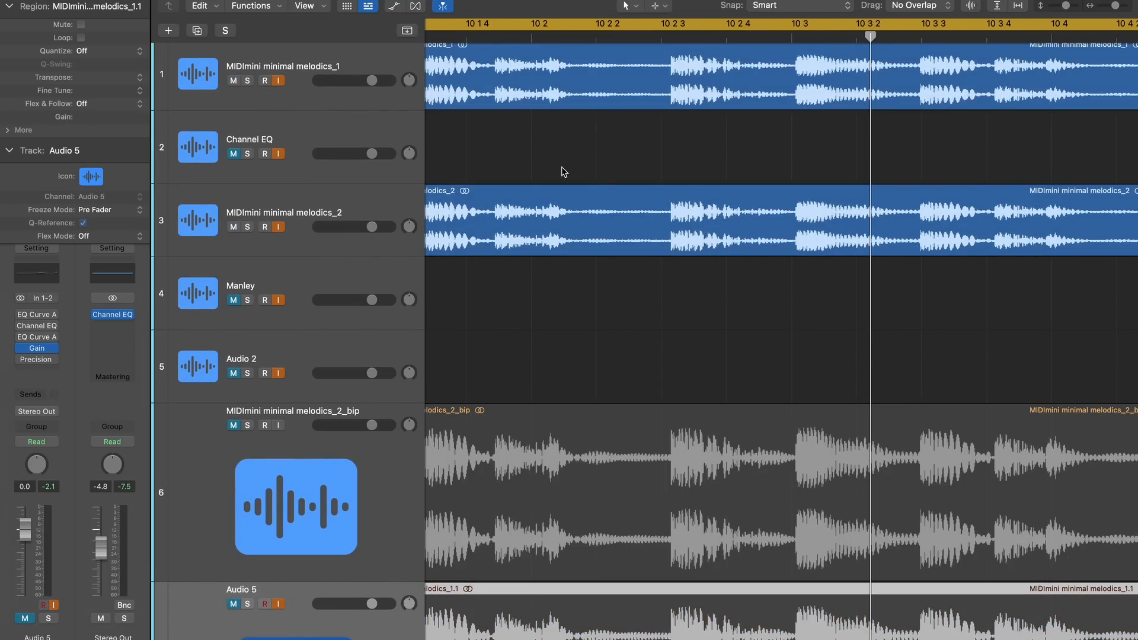
pyautogui.press('space')
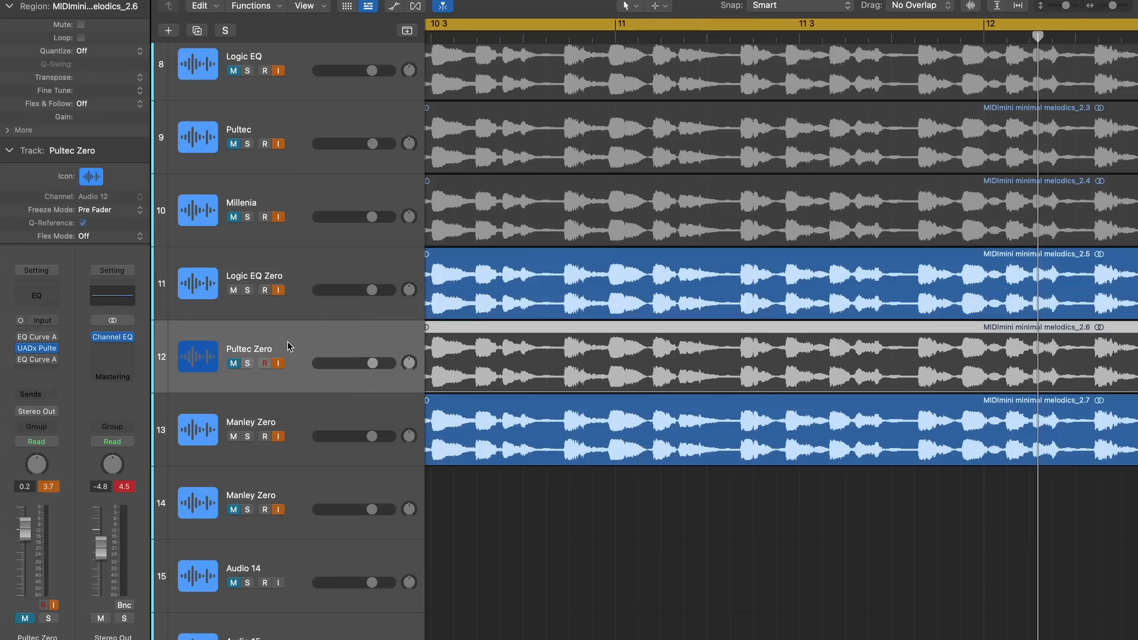
# Enable the second EQ Curve Analyzer on Logic EQ Zero and adjust the low-frequency attenuation of the Pultec EQP-1A on Pultec Zero
pyautogui.click(22, 349)
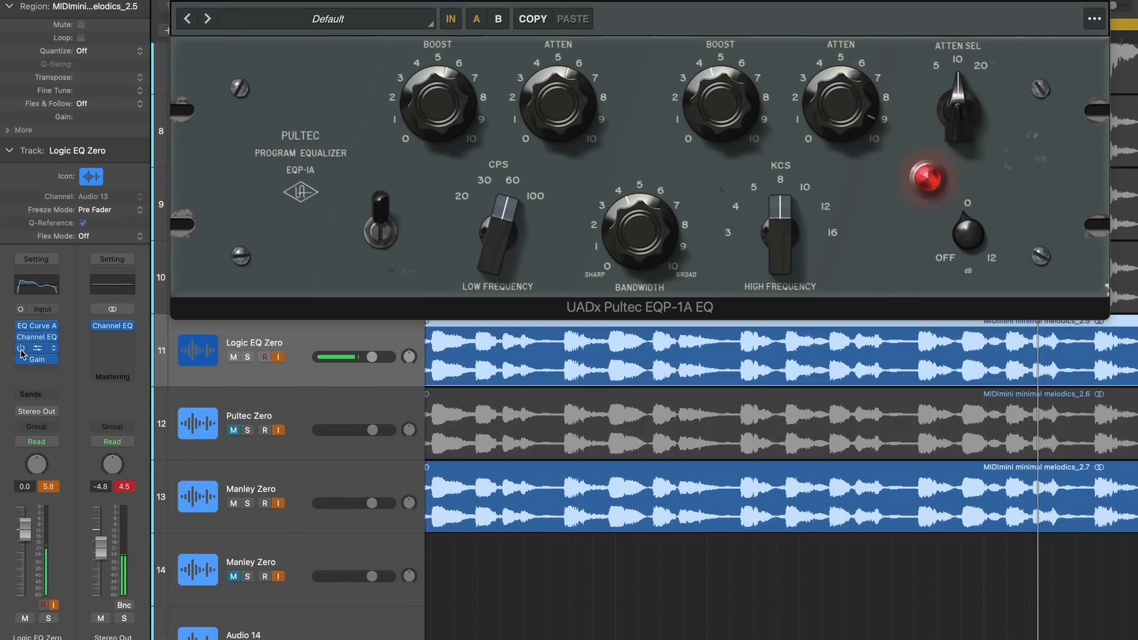
pyautogui.click(283, 413)
pyautogui.click(37, 337)
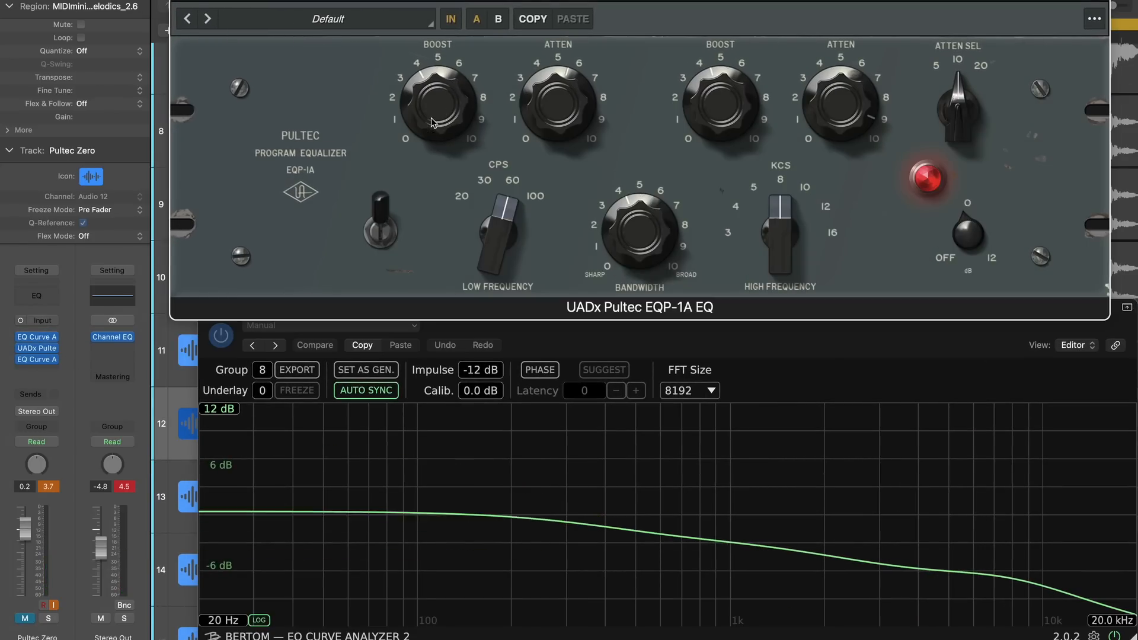
pyautogui.moveTo(558, 127); pyautogui.dragTo(558, 115)
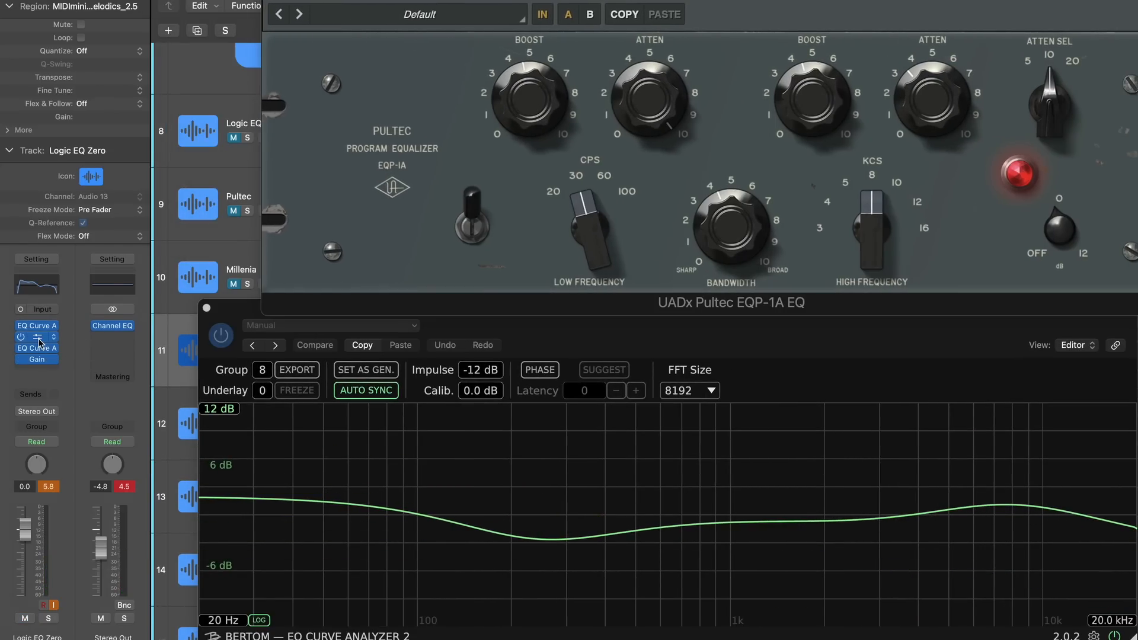
# In Logic EQ Zero's Channel EQ, set bells to 304 Hz at -2.1 dB, 2380 Hz at -0.6 dB, and 7250 Hz with Q 1.20
pyautogui.click(38, 338)
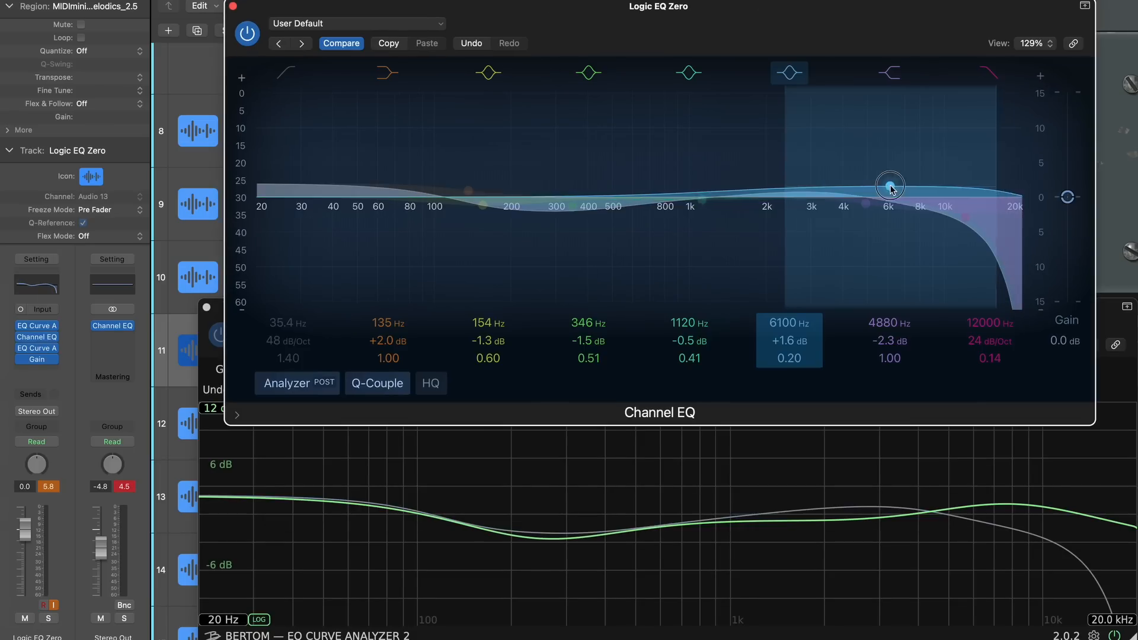
pyautogui.moveTo(889, 186); pyautogui.dragTo(958, 188)
pyautogui.moveTo(694, 346); pyautogui.dragTo(693, 342)
pyautogui.moveTo(958, 188); pyautogui.dragTo(908, 191)
pyautogui.moveTo(788, 358)
pyautogui.mouseDown()
pyautogui.moveTo(788, 340)
pyautogui.moveTo(788, 363)
pyautogui.mouseUp()
pyautogui.moveTo(588, 341); pyautogui.dragTo(588, 347)
pyautogui.moveTo(589, 323); pyautogui.dragTo(588, 329)
pyautogui.moveTo(693, 323)
pyautogui.mouseDown()
pyautogui.moveTo(693, 302)
pyautogui.moveTo(694, 345)
pyautogui.mouseUp()
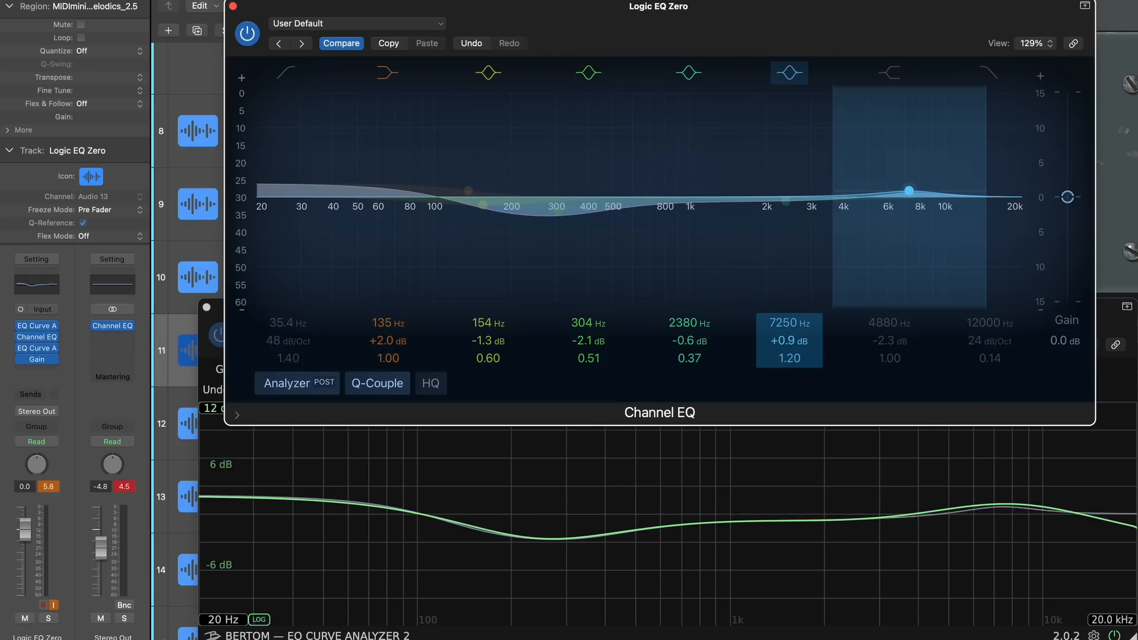
# Raise the 7250 Hz bell to about +1.4 dB, enable the high shelf near 20000 Hz with Q 0.50, and fine-tune both bands
pyautogui.moveTo(789, 340); pyautogui.dragTo(789, 337)
pyautogui.click(890, 73)
pyautogui.moveTo(889, 323); pyautogui.dragTo(889, 273)
pyautogui.moveTo(889, 358); pyautogui.dragTo(889, 367)
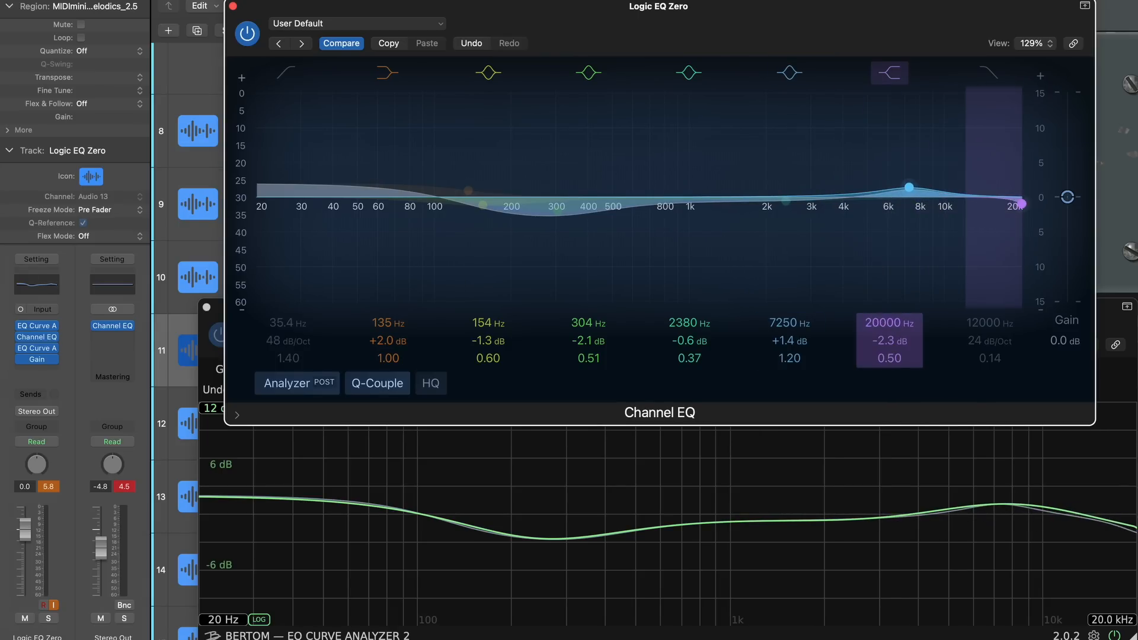
pyautogui.moveTo(889, 323); pyautogui.dragTo(889, 326)
pyautogui.moveTo(789, 323); pyautogui.dragTo(788, 326)
pyautogui.moveTo(788, 341); pyautogui.dragTo(788, 339)
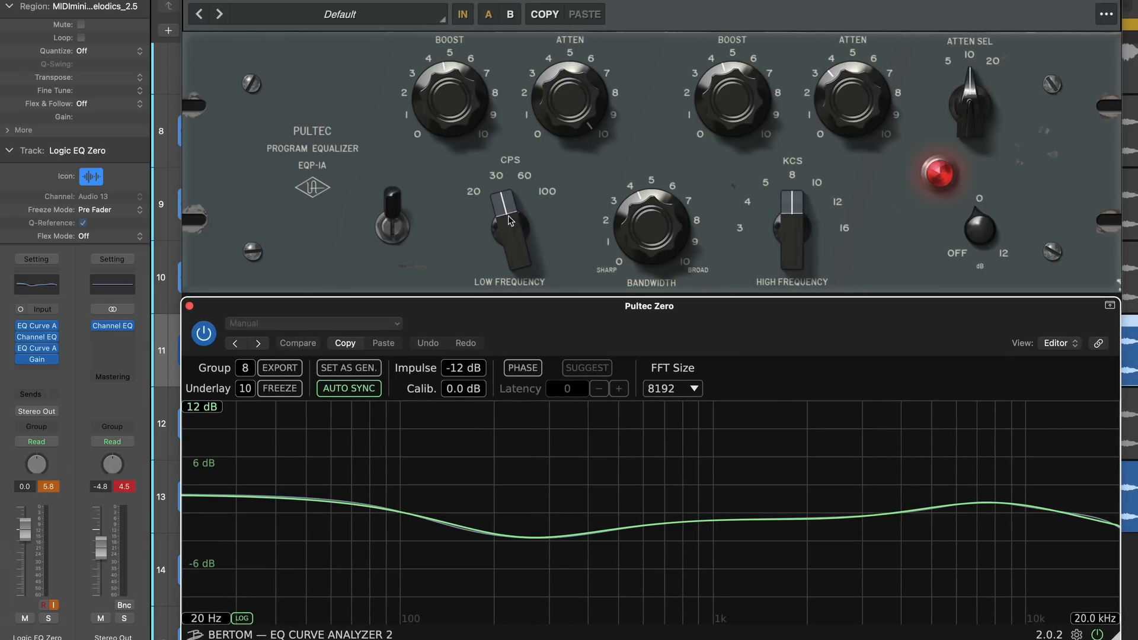
# Close the analyzer, select Pultec Zero, and play the soloed Logic EQ Zero and Pultec Zero tracks with the Stereo Out Channel EQ open
pyautogui.click(163, 290)
pyautogui.click(107, 432)
pyautogui.click(106, 358)
pyautogui.click(191, 1)
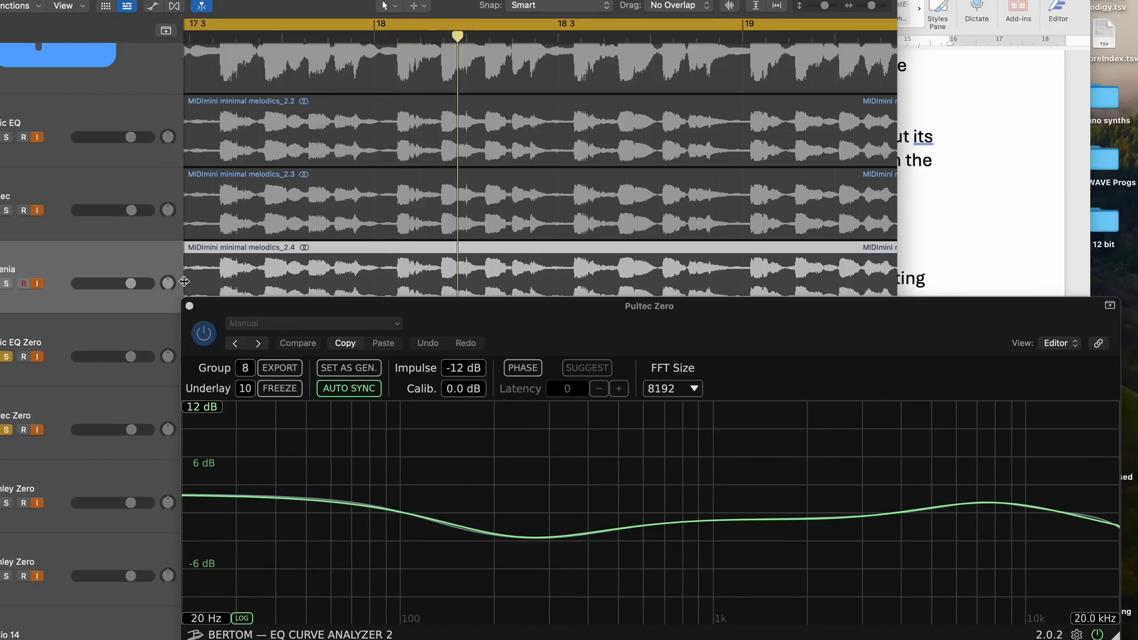
pyautogui.click(190, 305)
pyautogui.press('Down')
pyautogui.click(291, 410)
pyautogui.press('space')
pyautogui.click(123, 336)
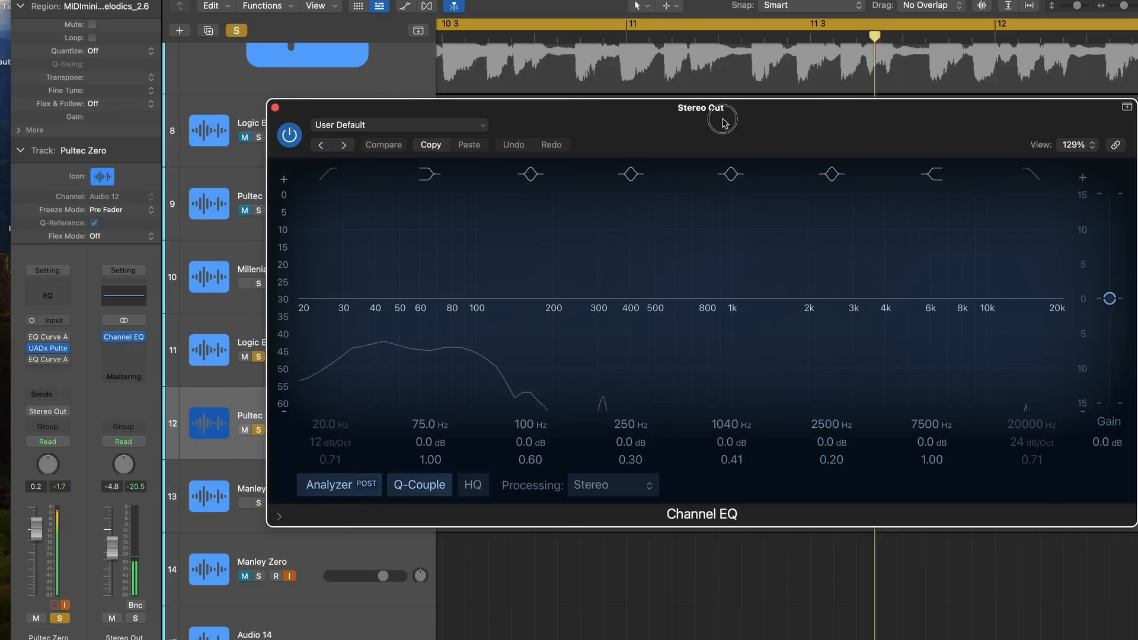
# Compare the Stereo Out spectrum in Channel EQ with the Pultec Zero track muted and unmuted during playback
pyautogui.moveTo(720, 114); pyautogui.dragTo(701, 285)
pyautogui.click(36, 619)
pyautogui.moveTo(580, 298); pyautogui.dragTo(544, 119)
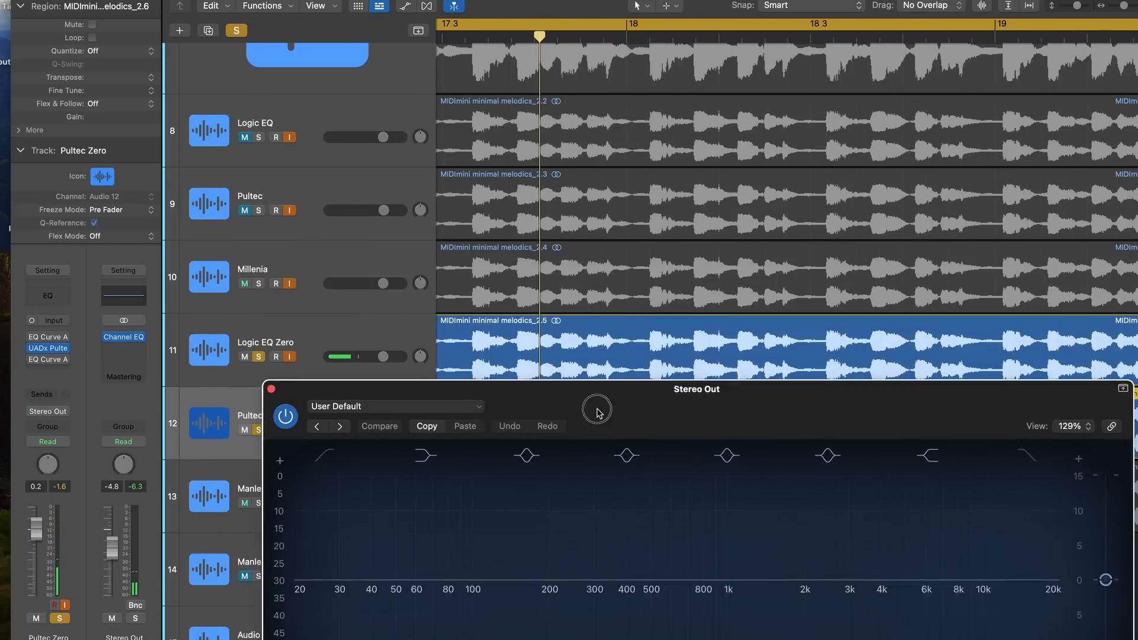
pyautogui.press('super+shift+5')
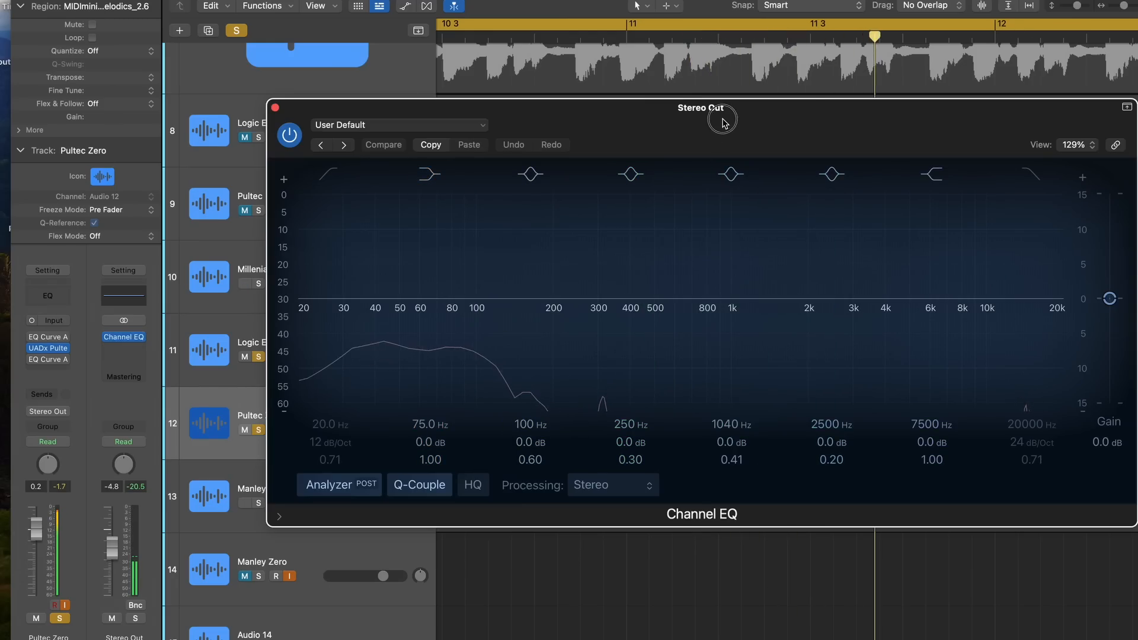
pyautogui.moveTo(722, 123); pyautogui.dragTo(703, 293)
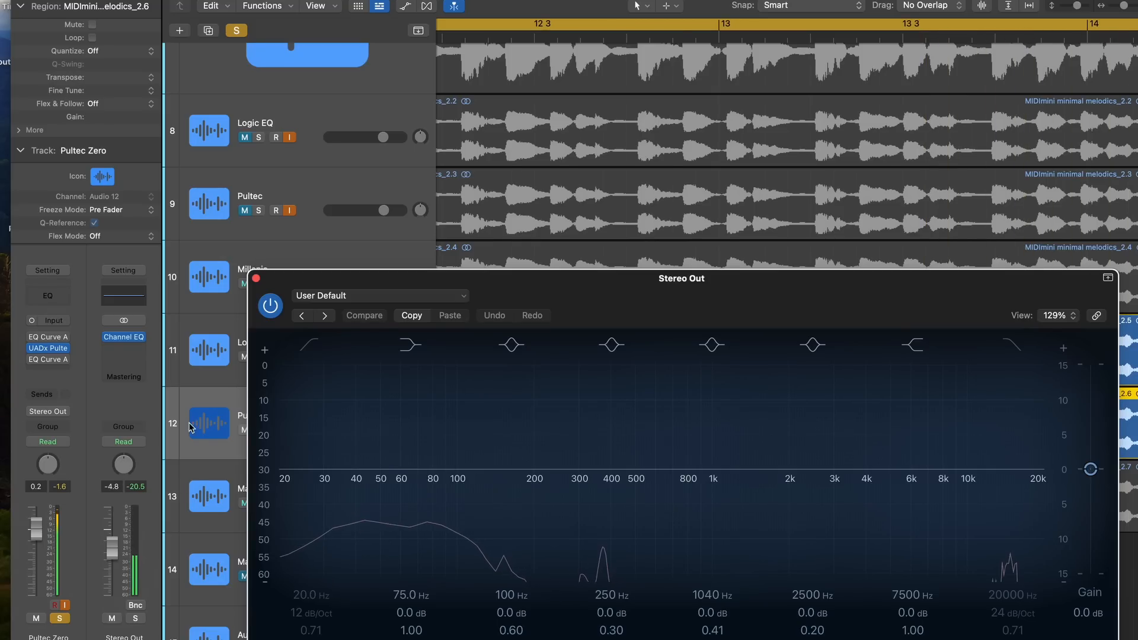
pyautogui.click(37, 619)
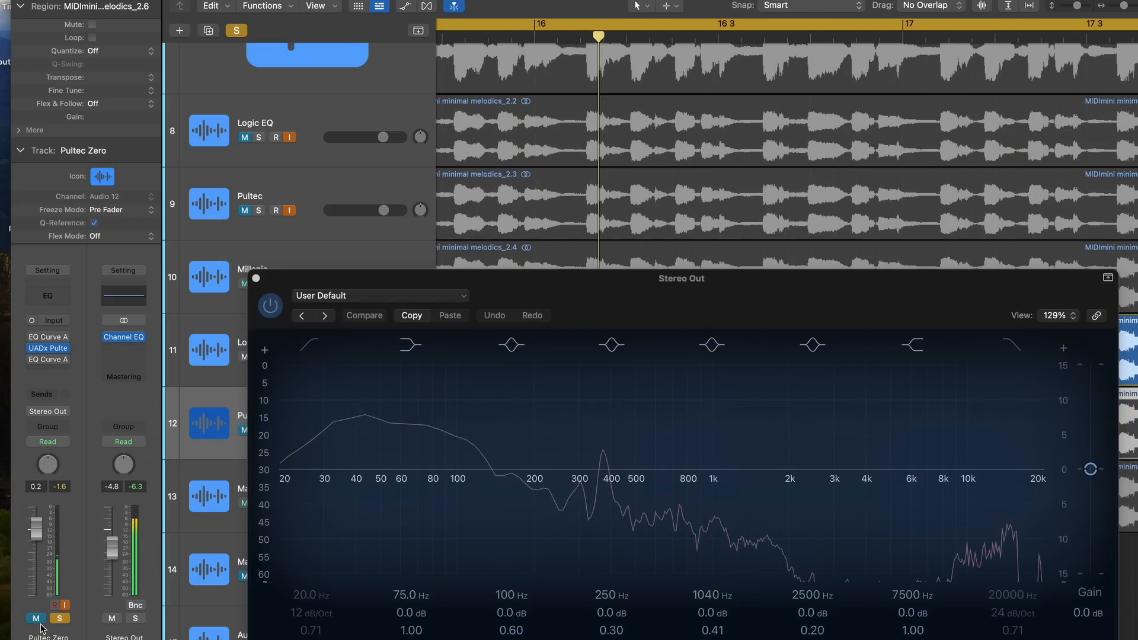
pyautogui.click(36, 619)
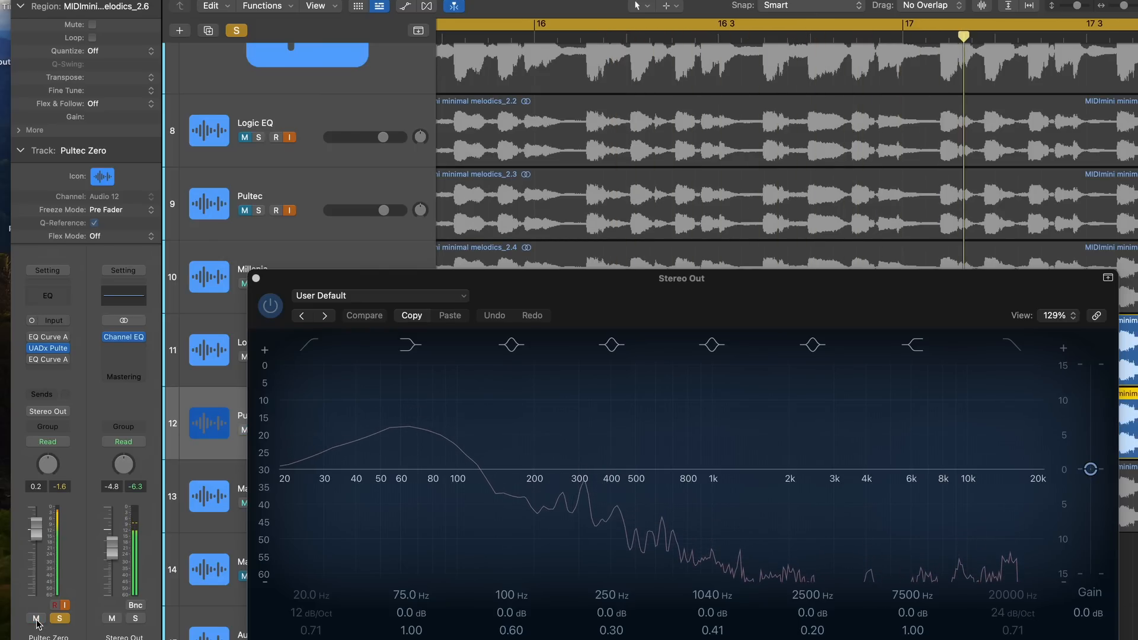
pyautogui.moveTo(582, 301); pyautogui.dragTo(534, 123)
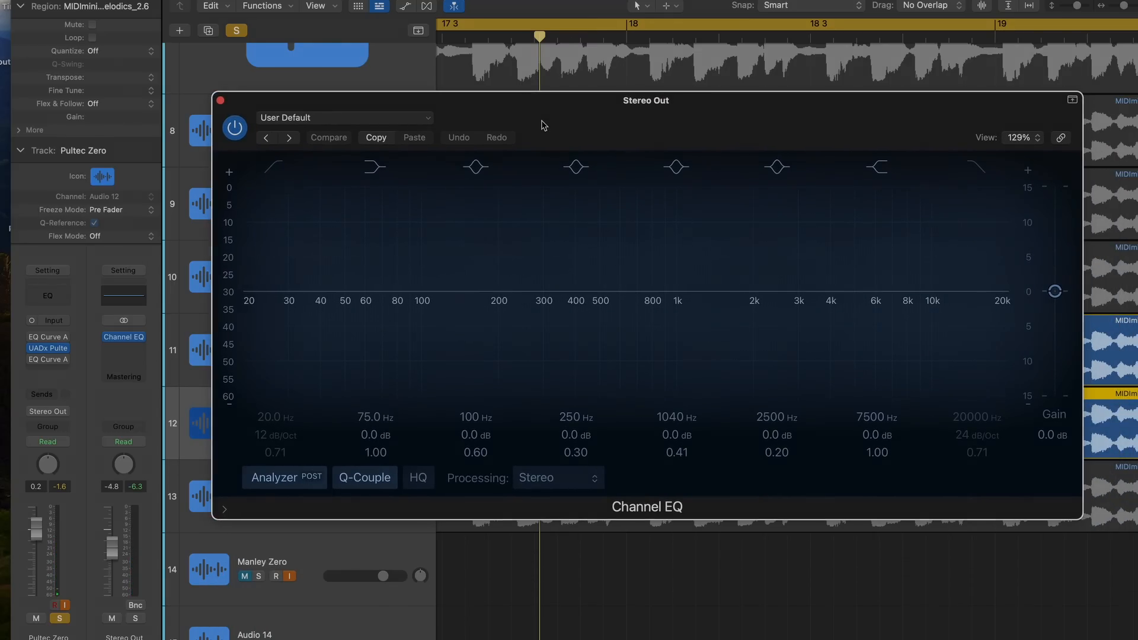
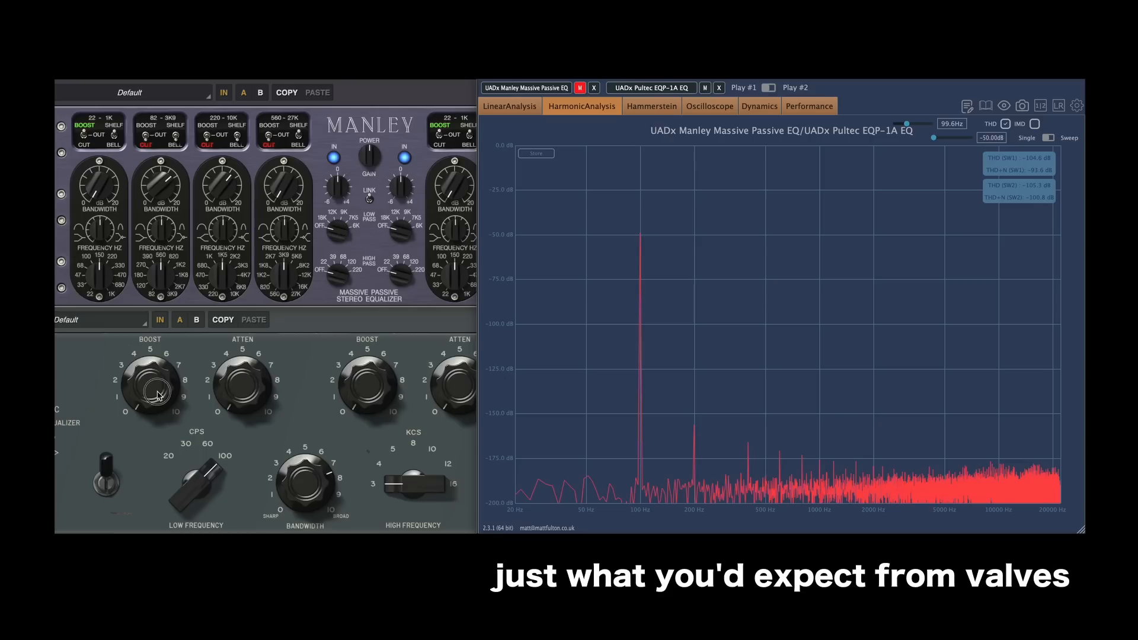
# Raise the Pultec's low-frequency boost to about 7 and read the levels of the 200 Hz harmonic and the 100 Hz fundamental
pyautogui.moveTo(159, 394); pyautogui.dragTo(146, 425)
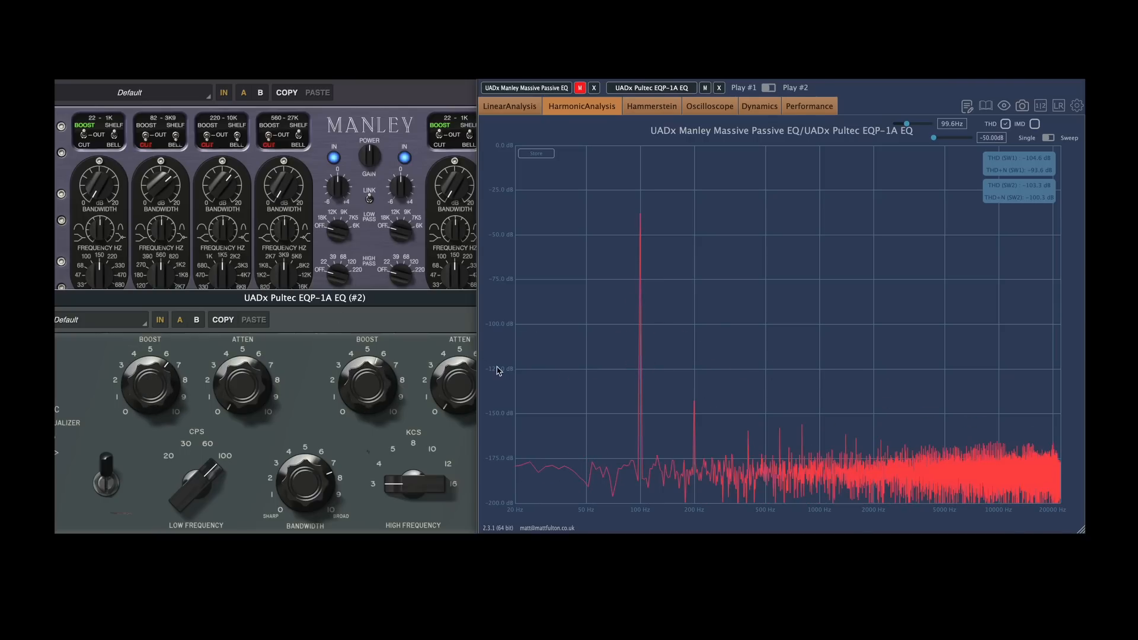
pyautogui.moveTo(696, 399)
pyautogui.moveTo(640, 233)
# Mute the Pultec, unmute the Manley Massive Passive, and turn the Manley's 22–1K band gain up to 20
pyautogui.click(581, 88)
pyautogui.click(706, 88)
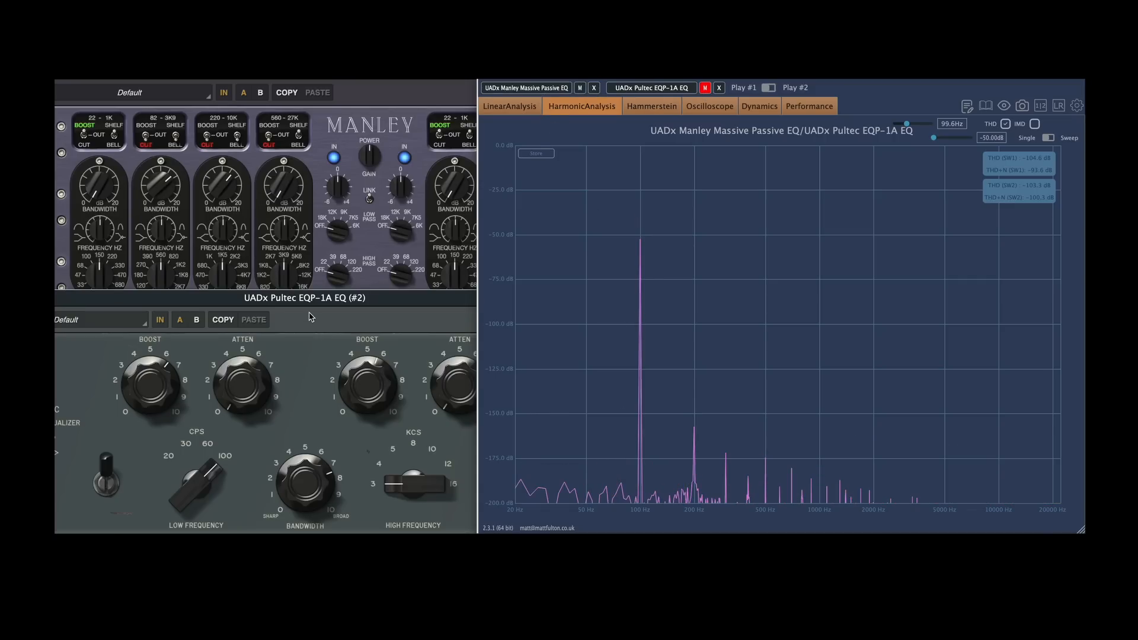
pyautogui.click(100, 189)
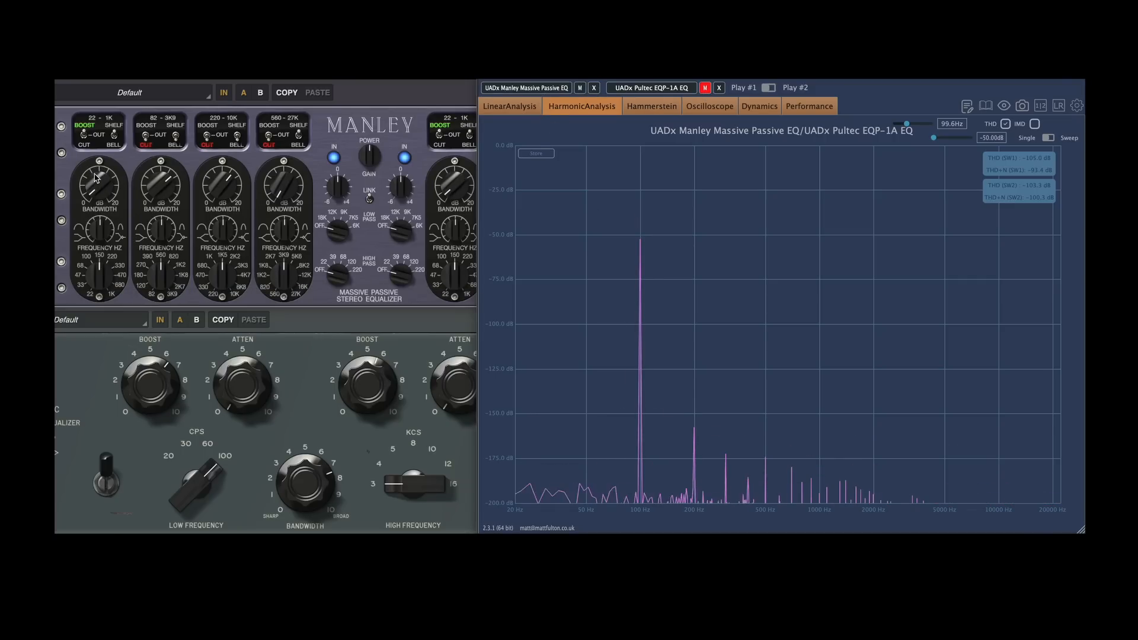
pyautogui.moveTo(104, 185); pyautogui.dragTo(101, 161)
pyautogui.moveTo(93, 118); pyautogui.dragTo(93, 59)
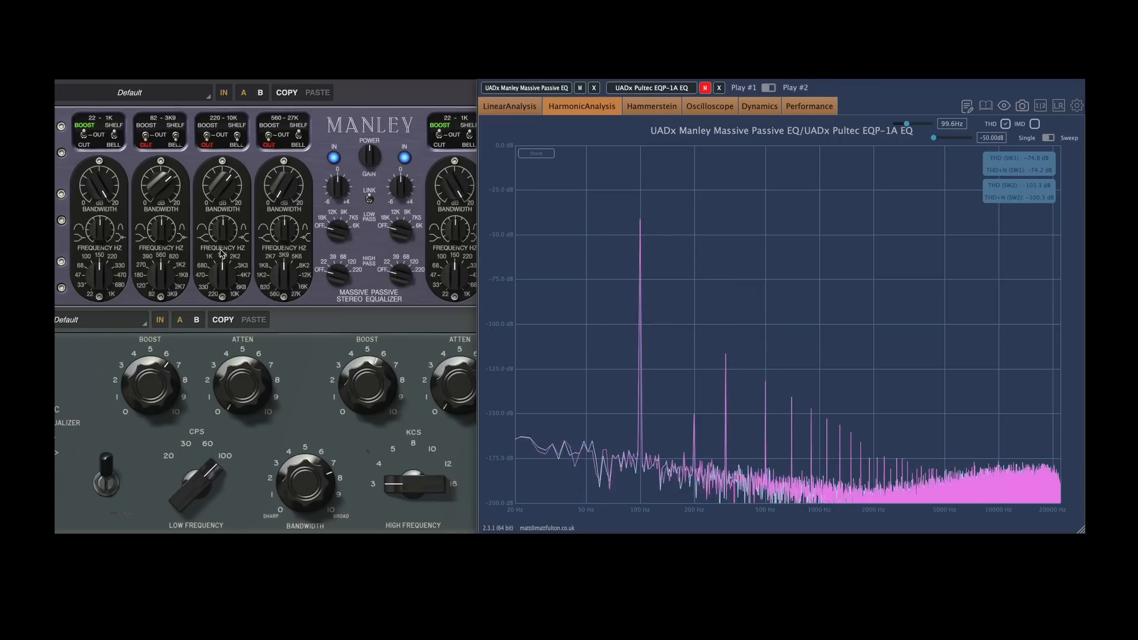
# Vary the Manley's 22–1K band gain, then boost its 82–3K9 band and adjust the 560–27K band while watching the harmonics
pyautogui.moveTo(99, 183); pyautogui.dragTo(101, 245)
pyautogui.moveTo(104, 185); pyautogui.dragTo(104, 217)
pyautogui.moveTo(148, 140); pyautogui.dragTo(147, 119)
pyautogui.moveTo(163, 181); pyautogui.dragTo(104, 184)
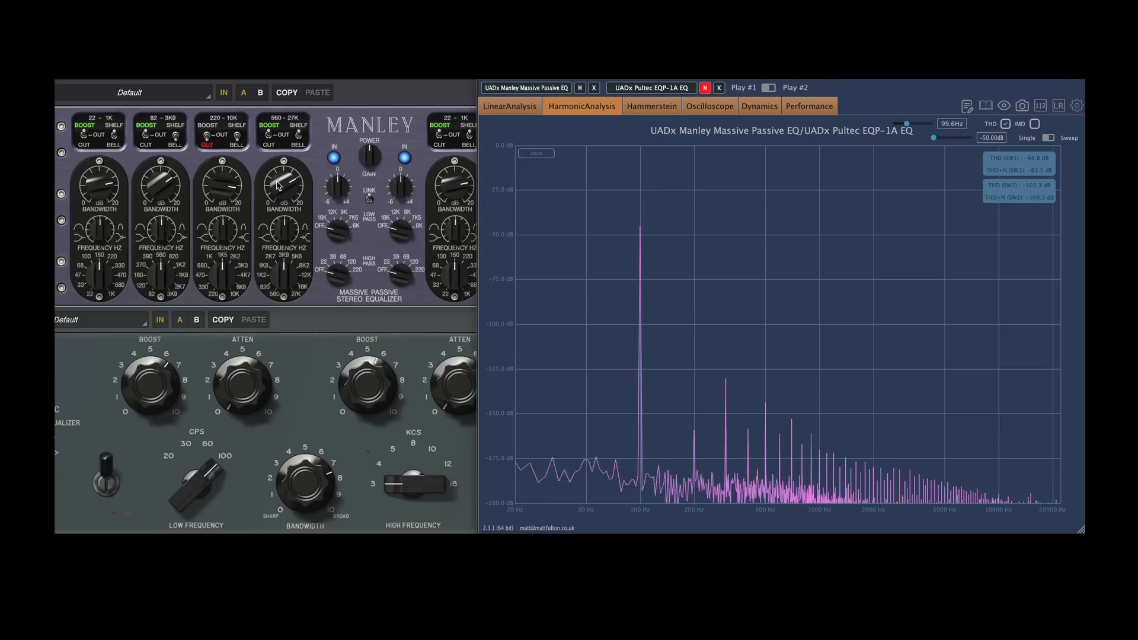
pyautogui.moveTo(277, 182); pyautogui.dragTo(213, 173)
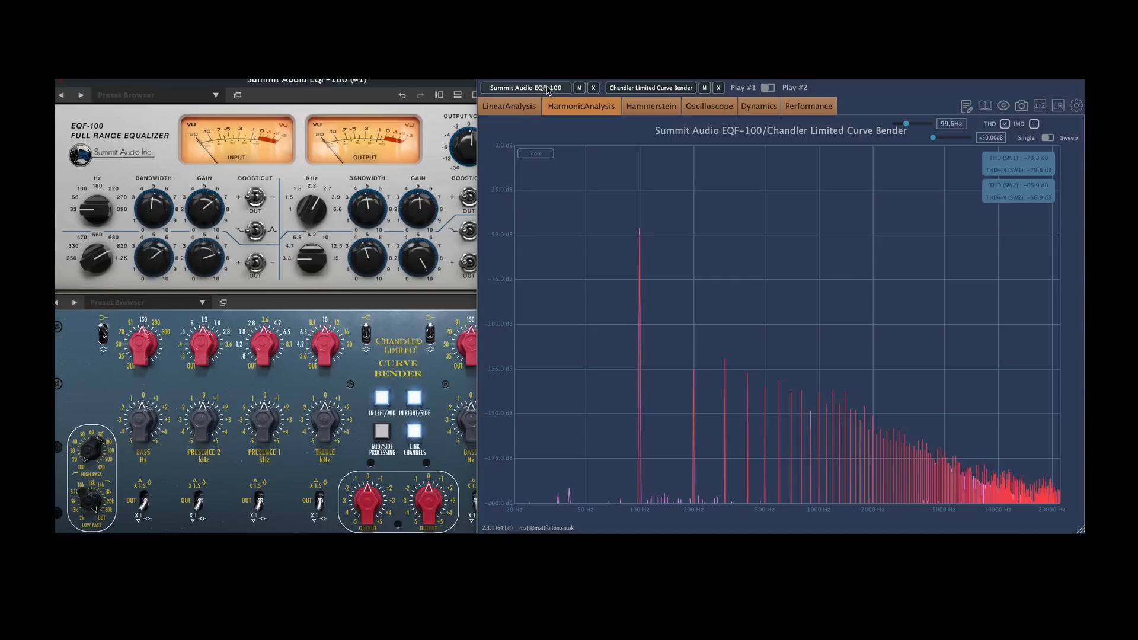
# Mute the Chandler Limited Curve Bender and sweep the Summit Audio EQF-100's low gain between about 8.4 and 5.4
pyautogui.click(704, 88)
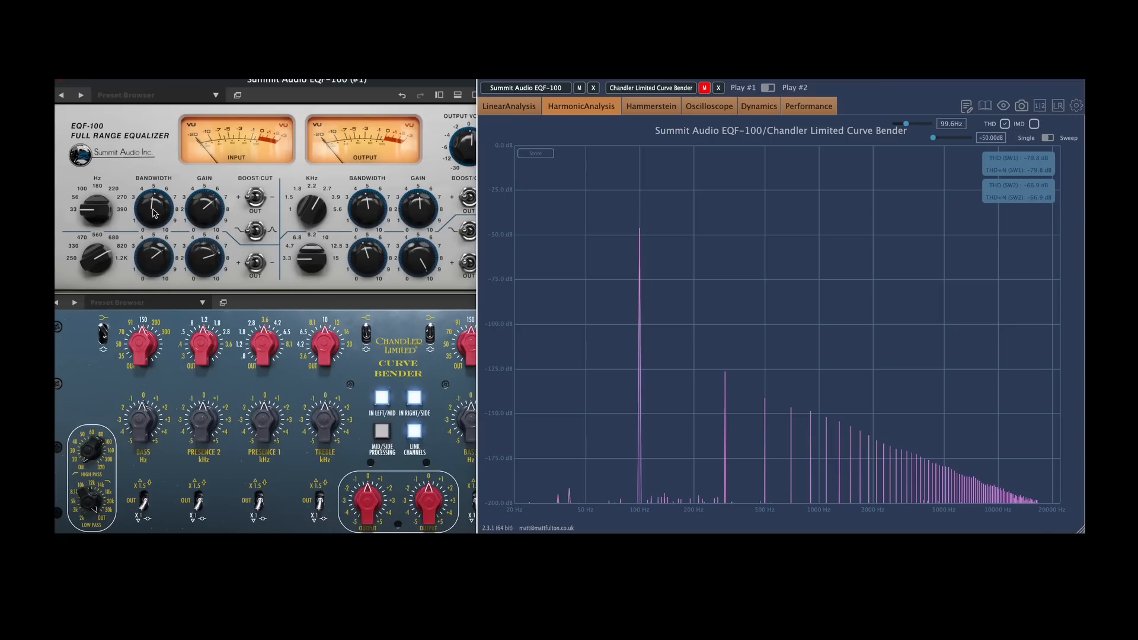
pyautogui.moveTo(198, 211); pyautogui.dragTo(195, 187)
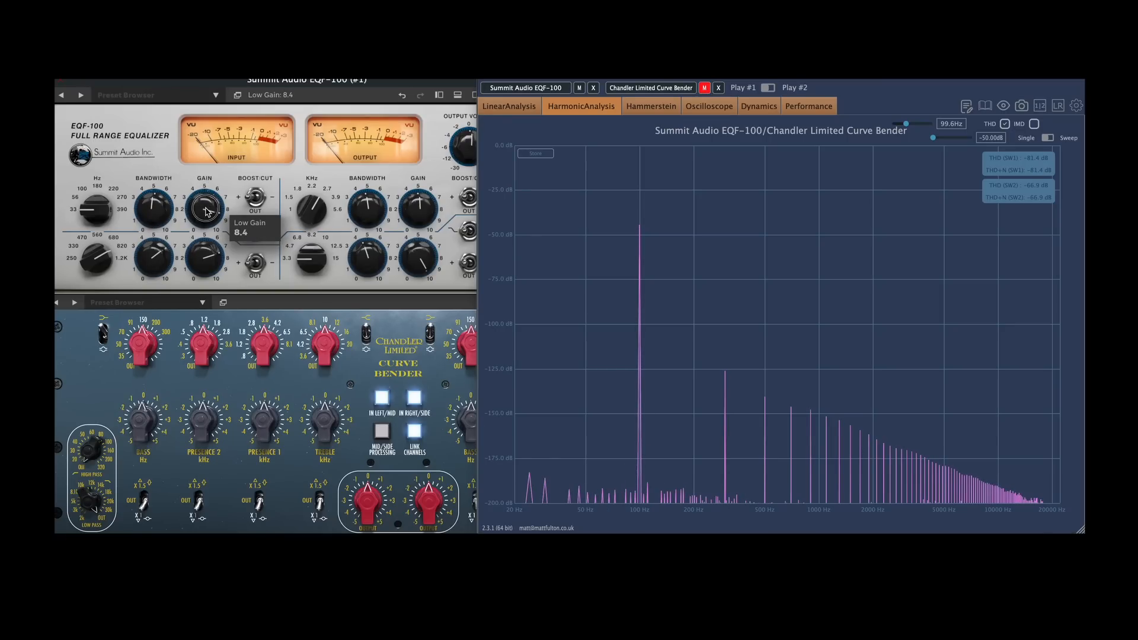
pyautogui.moveTo(201, 253); pyautogui.dragTo(198, 285)
pyautogui.moveTo(199, 232); pyautogui.dragTo(196, 158)
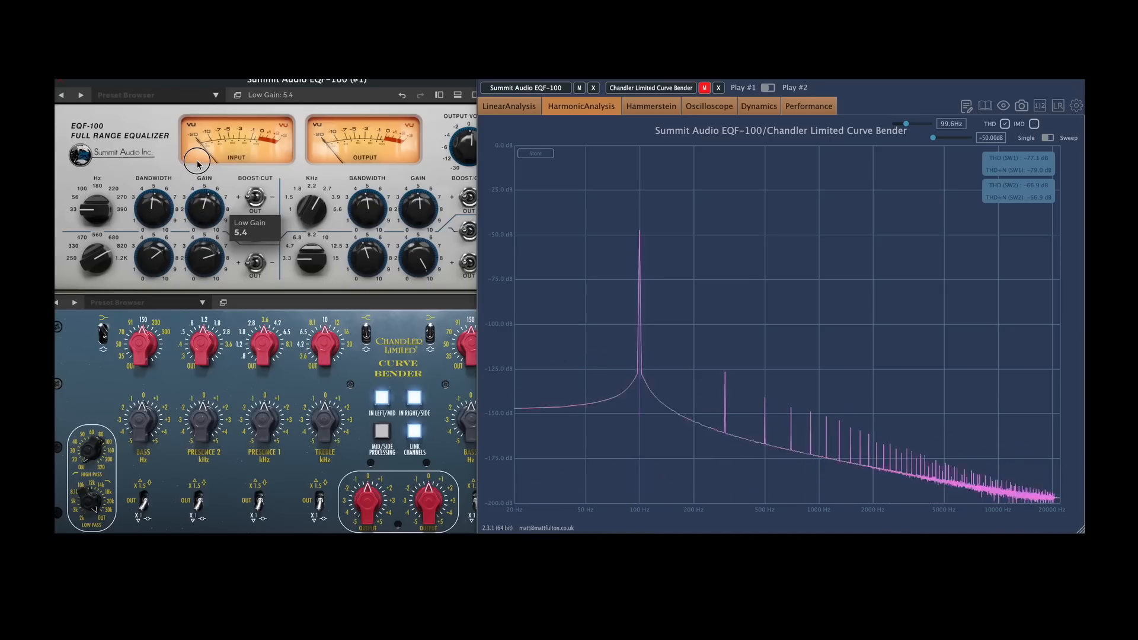
# Adjust the Summit EQF-100's low-band frequency, bandwidth and gain, and set its low-mid bandwidth to 7.5
pyautogui.moveTo(161, 204); pyautogui.dragTo(83, 167)
pyautogui.moveTo(149, 207); pyautogui.dragTo(150, 234)
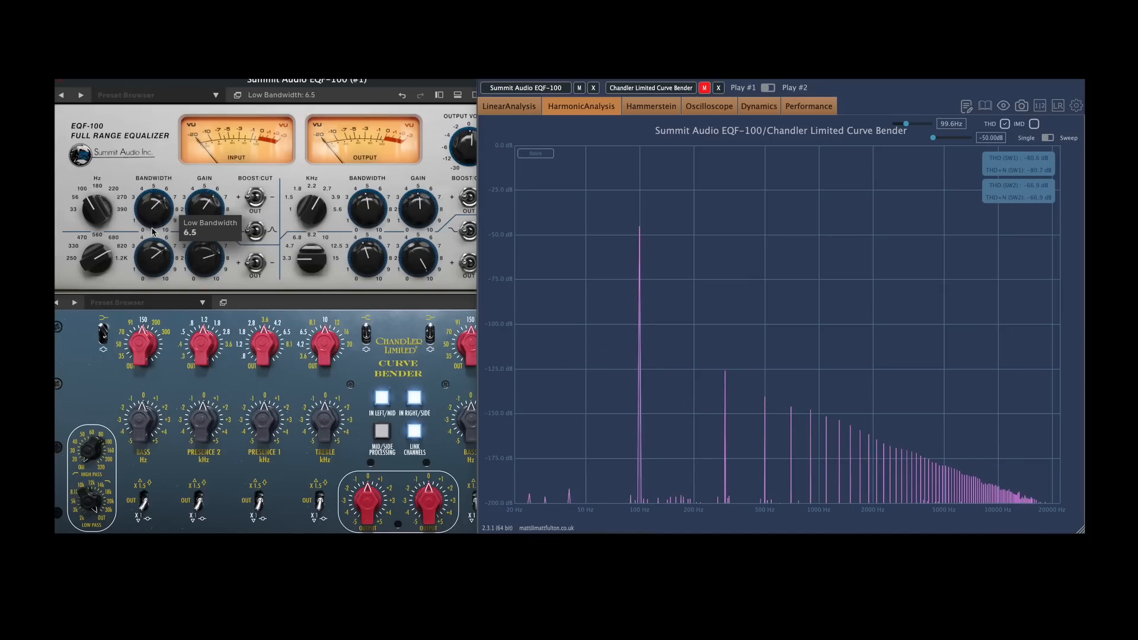
pyautogui.moveTo(92, 209)
pyautogui.mouseDown()
pyautogui.moveTo(89, 200)
pyautogui.moveTo(90, 212)
pyautogui.mouseUp()
pyautogui.moveTo(198, 208); pyautogui.dragTo(207, 239)
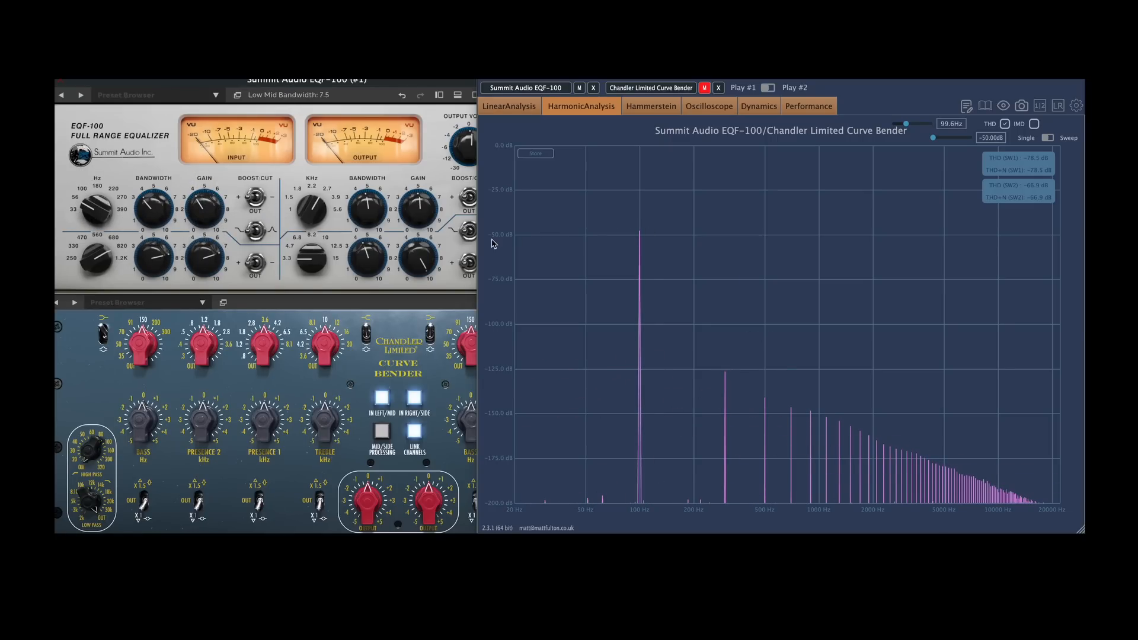
# Mute the Summit instead of the Curve Bender, and set the Curve Bender's bass gain to 5.0 dB at 91 Hz
pyautogui.click(579, 88)
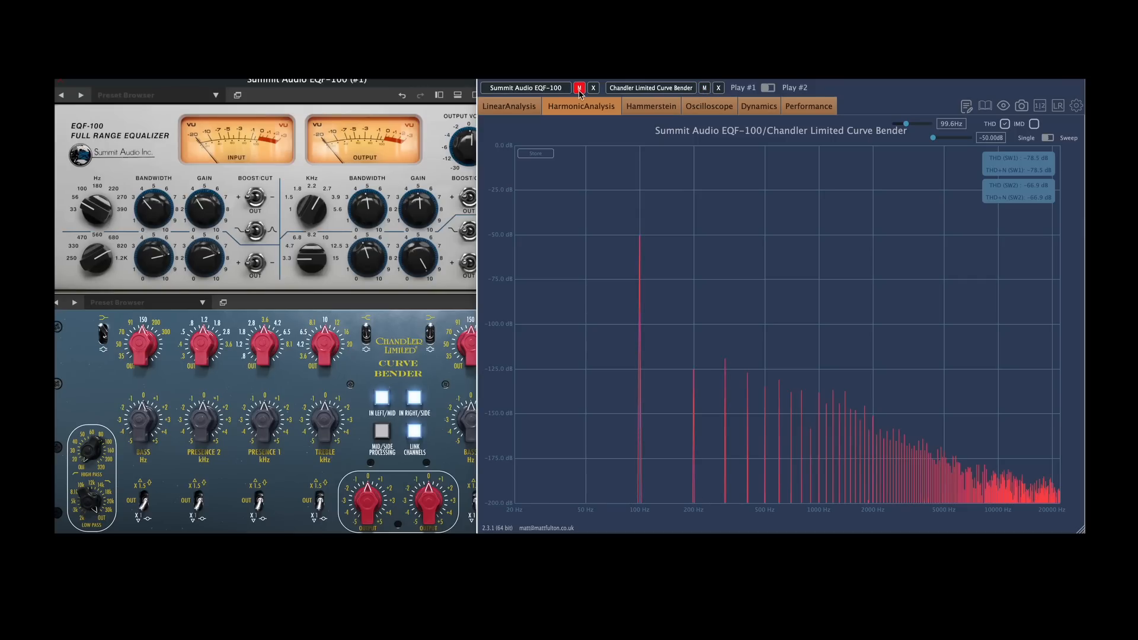
pyautogui.moveTo(141, 431); pyautogui.dragTo(131, 398)
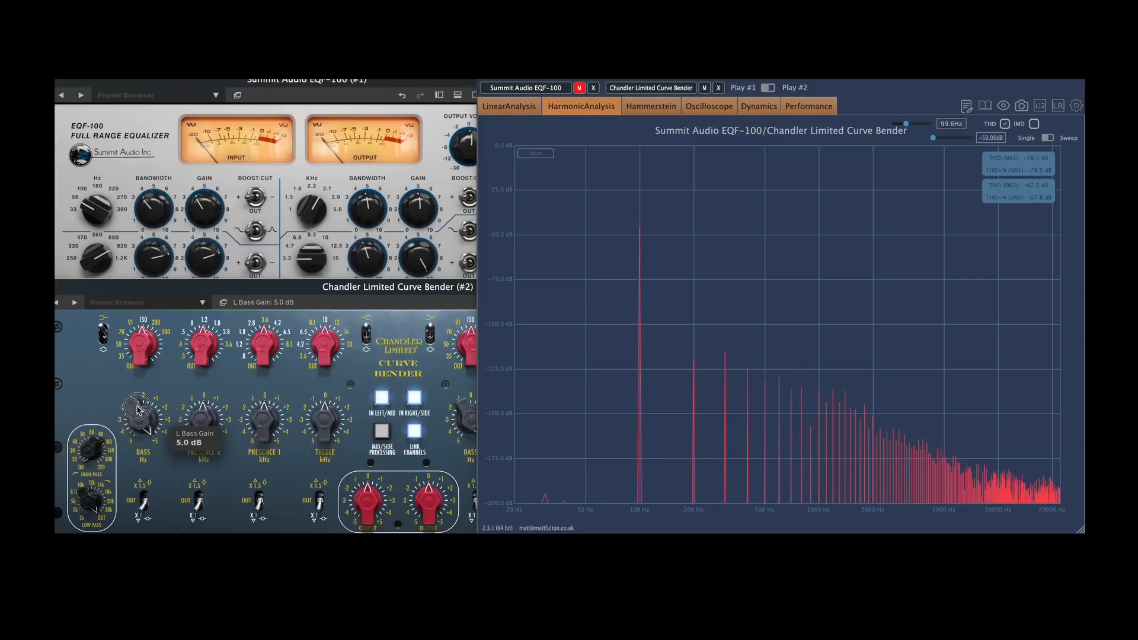
pyautogui.moveTo(139, 351); pyautogui.dragTo(141, 375)
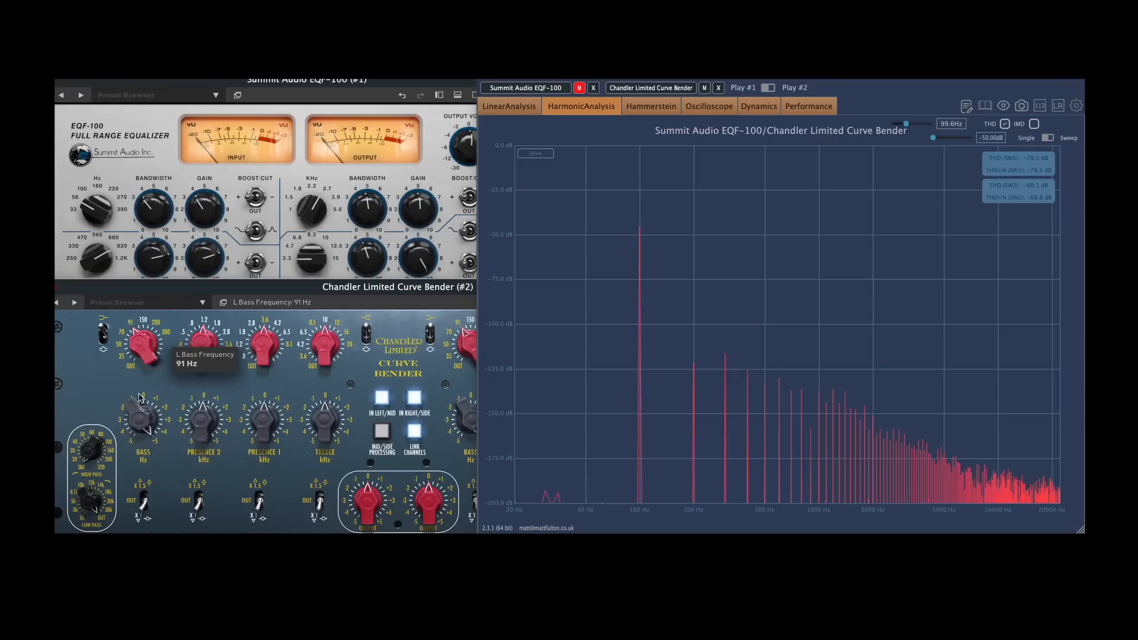
# Adjust the Curve Bender's Presence 2, Presence 1 and Treble gains and change the Presence 1 frequency
pyautogui.moveTo(201, 441); pyautogui.dragTo(198, 377)
pyautogui.moveTo(261, 426); pyautogui.dragTo(252, 292)
pyautogui.moveTo(264, 338); pyautogui.dragTo(265, 322)
pyautogui.moveTo(323, 418); pyautogui.dragTo(308, 358)
# Read the levels at the 300 Hz and 100 Hz peaks, and set the Curve Bender's Presence 2 frequency to 2.8 kHz
pyautogui.moveTo(726, 354)
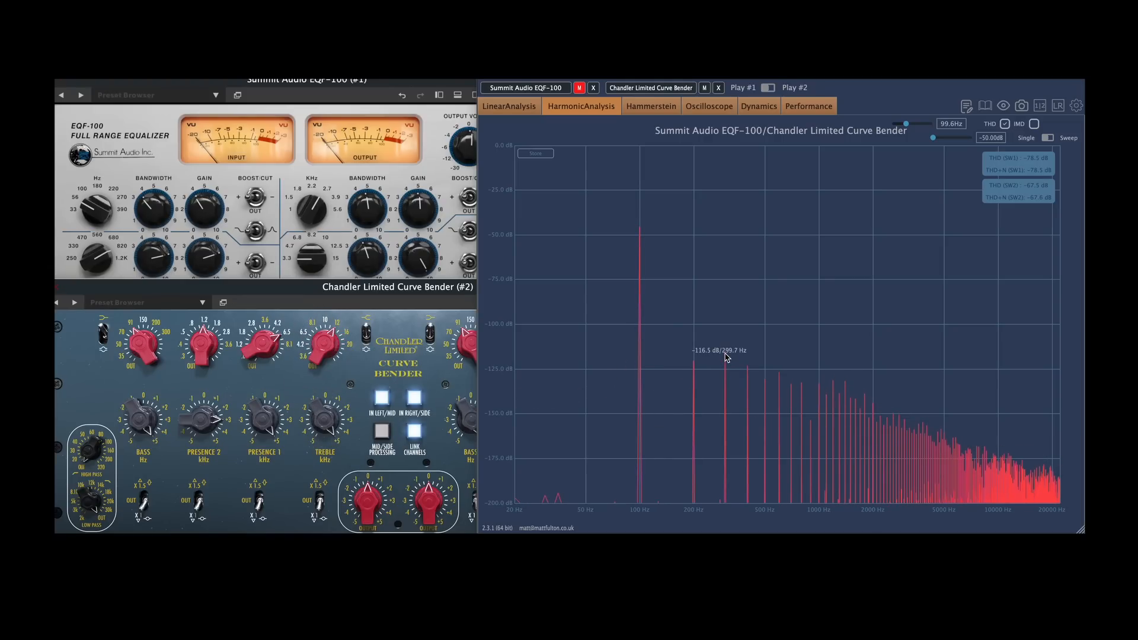
pyautogui.moveTo(640, 233)
pyautogui.moveTo(202, 352); pyautogui.dragTo(201, 346)
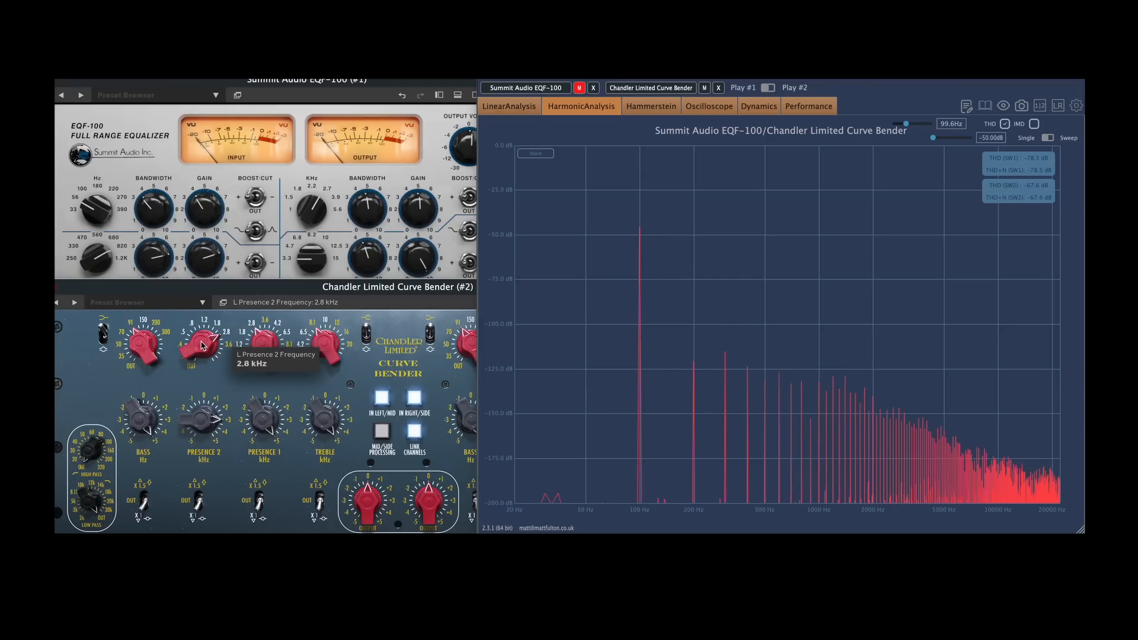